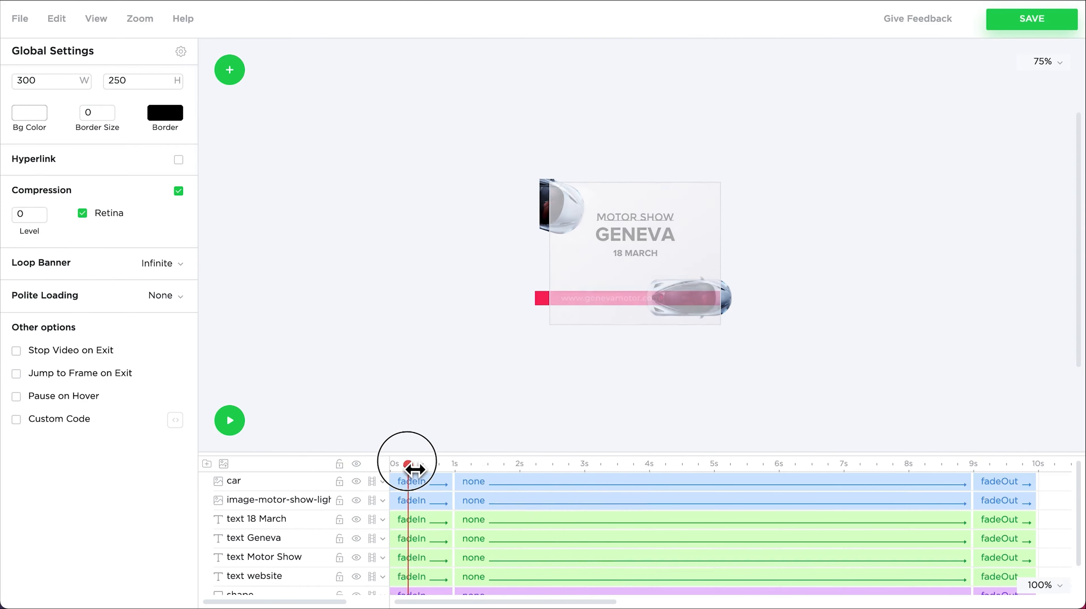
left_click(256, 484)
left_click_drag(698, 316, 687, 377)
left_click(618, 354)
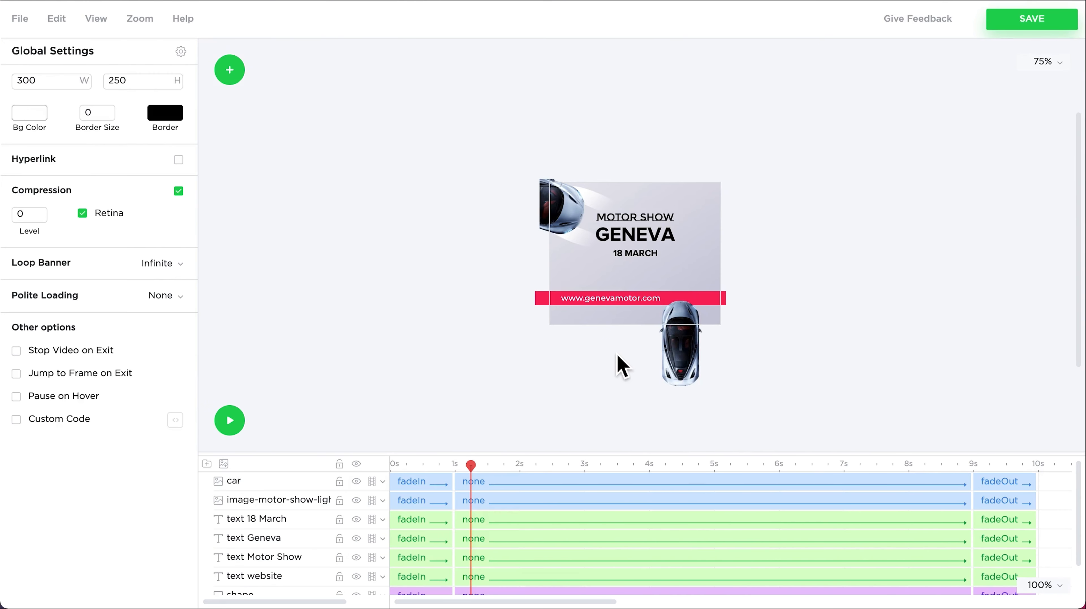
key("ctrl+z")
- Switch the bottom car image to advanced animations with Move X, Move Y and Rotation tracks
left_click(658, 316)
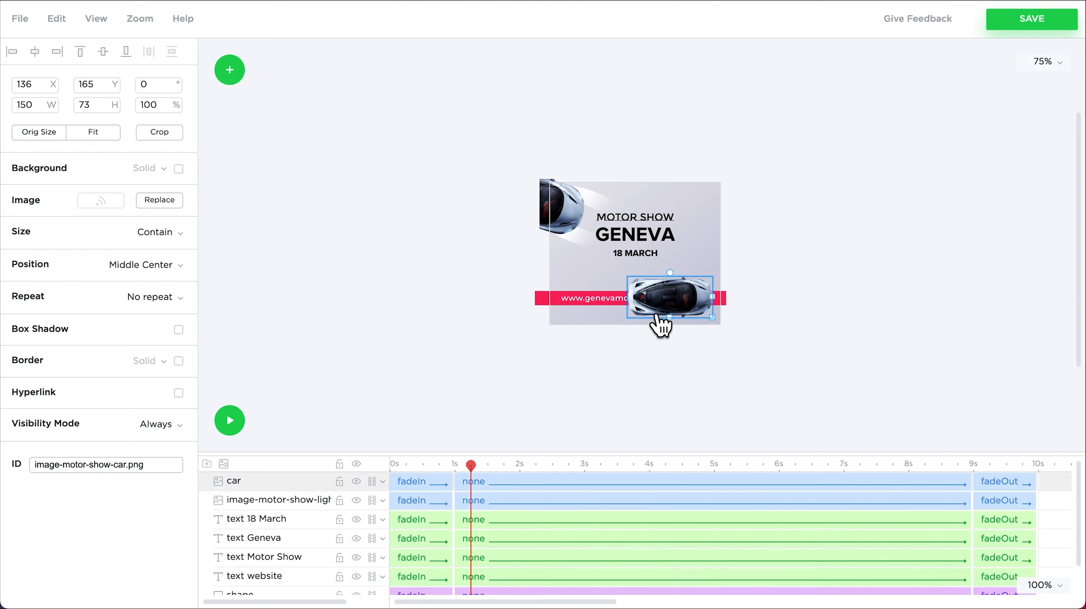
left_click(382, 482)
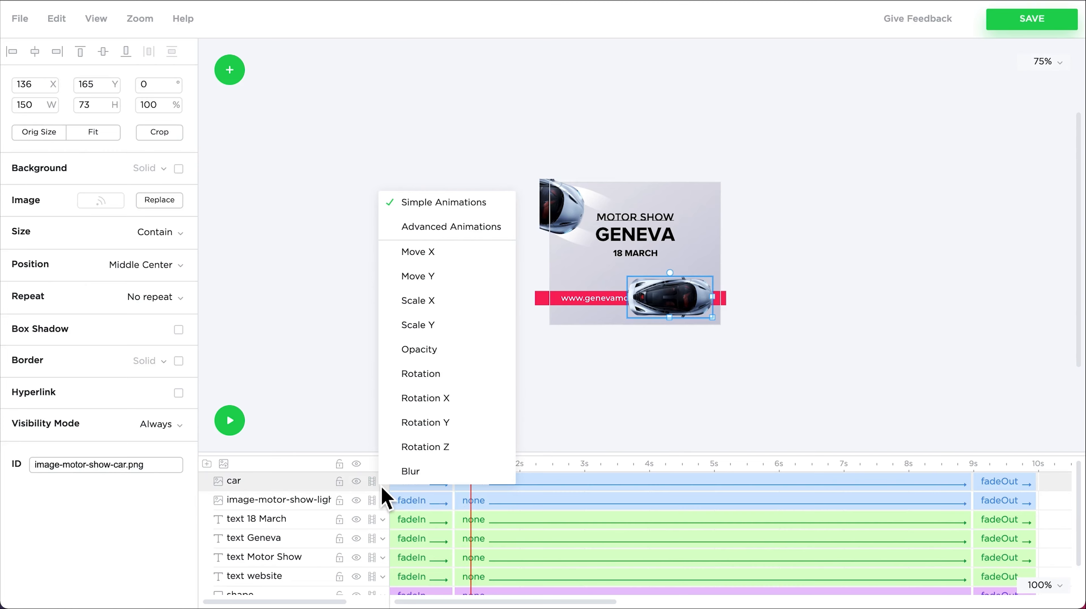
left_click(439, 260)
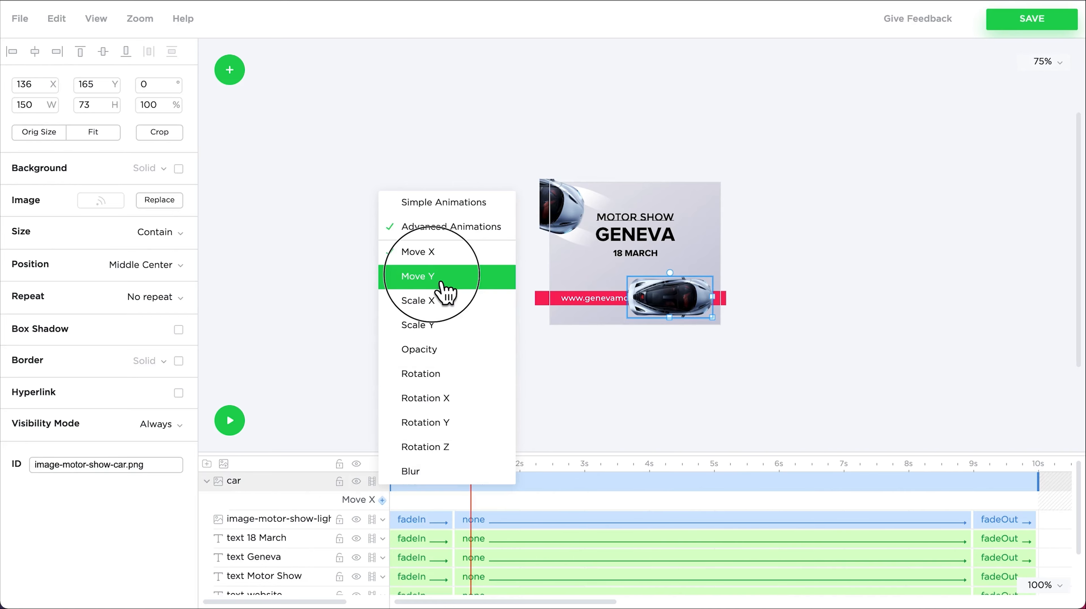
left_click(441, 283)
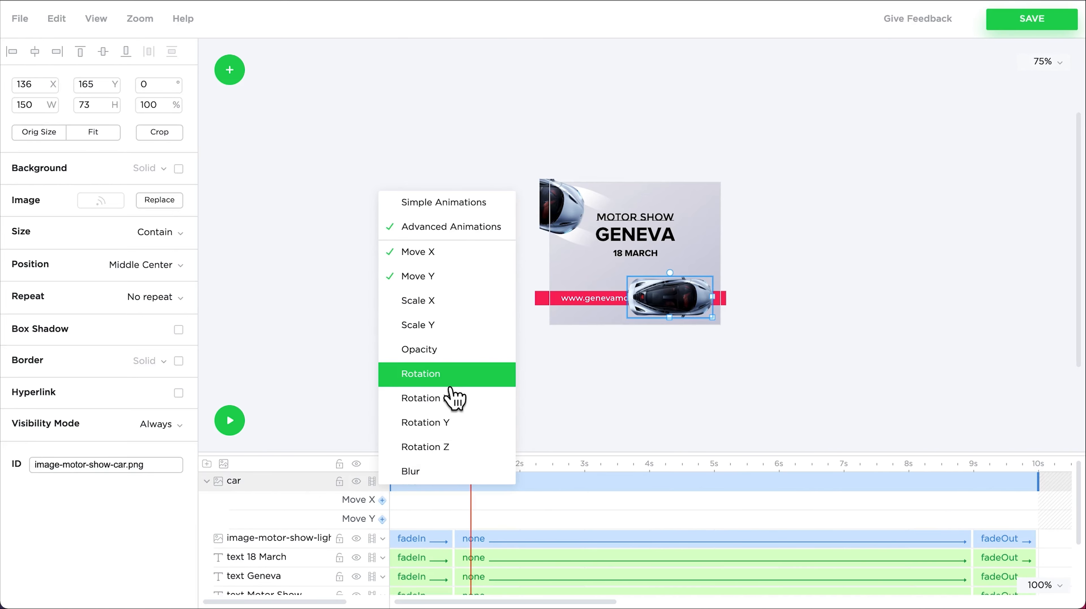
left_click(451, 384)
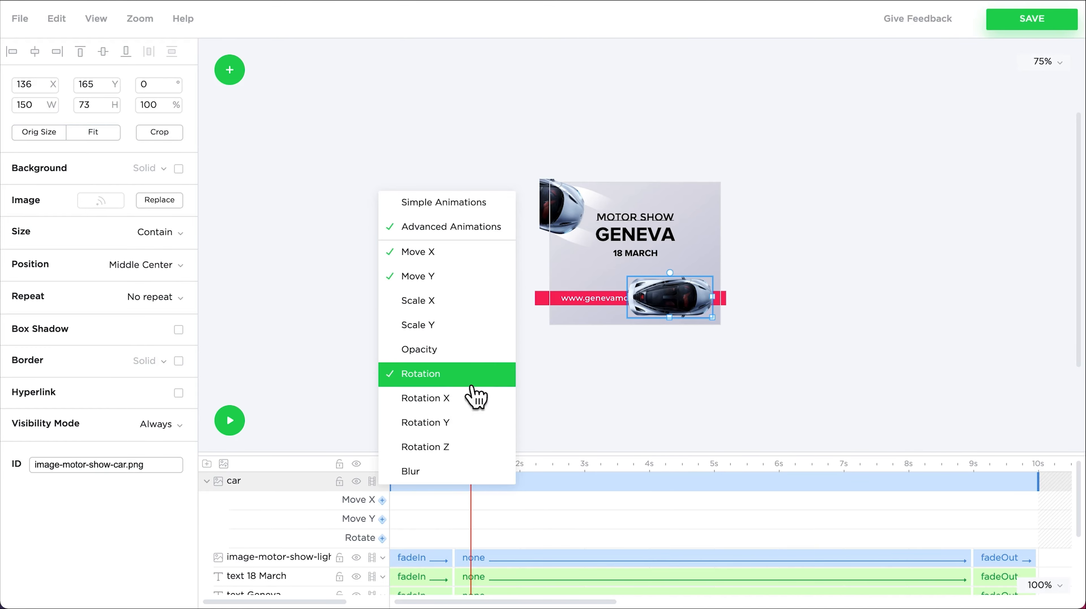
left_click(574, 384)
- Place the car outside the banner's left edge at about X -165, Y 169 and add a Move X keyframe at 0 s
left_click_drag(476, 474, 396, 478)
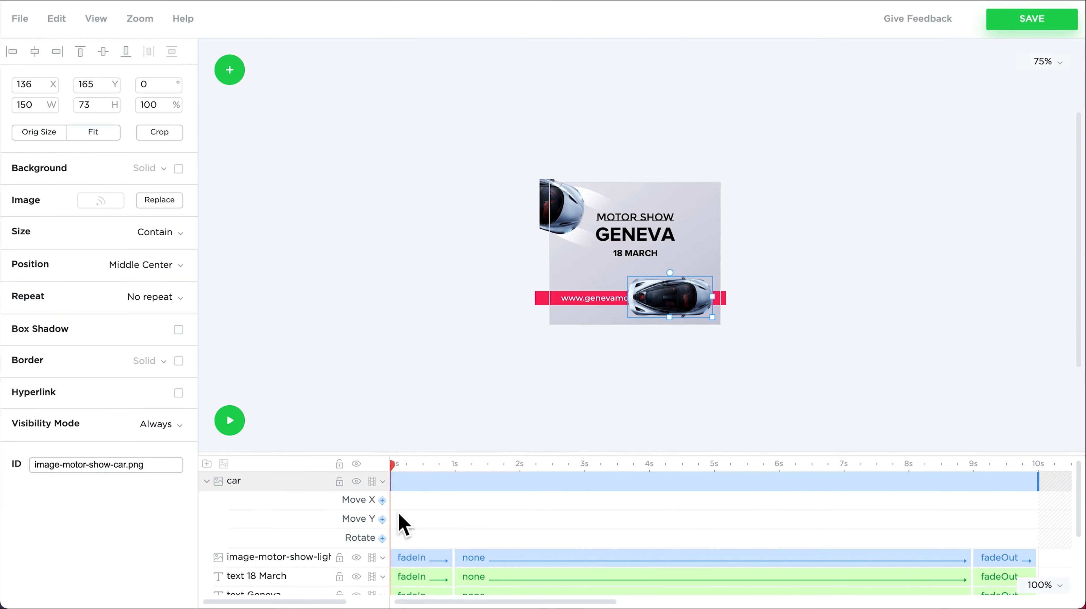
left_click(672, 315)
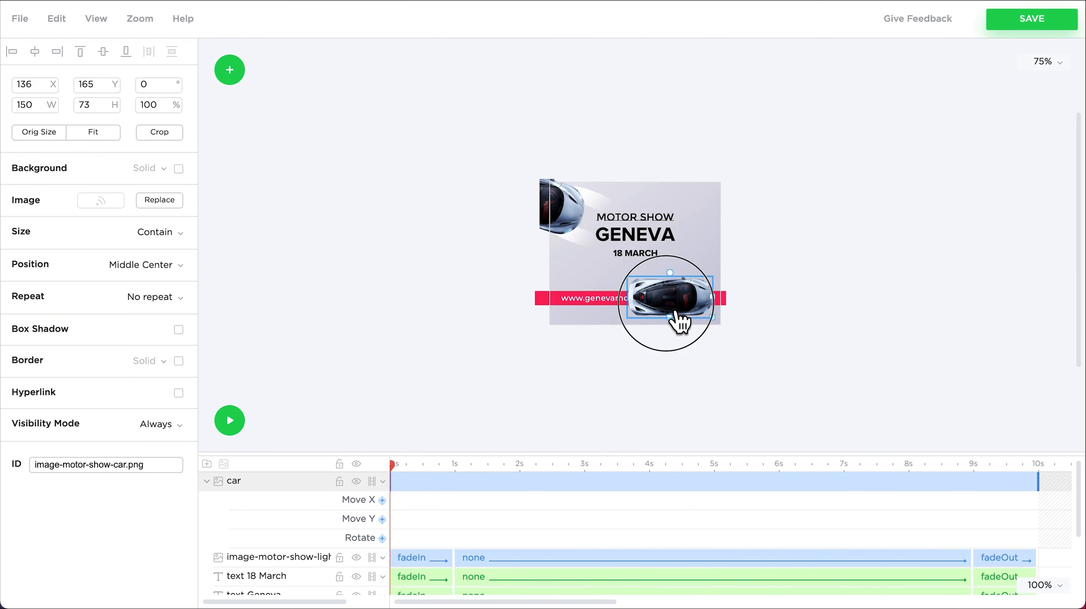
left_click_drag(680, 322, 508, 323)
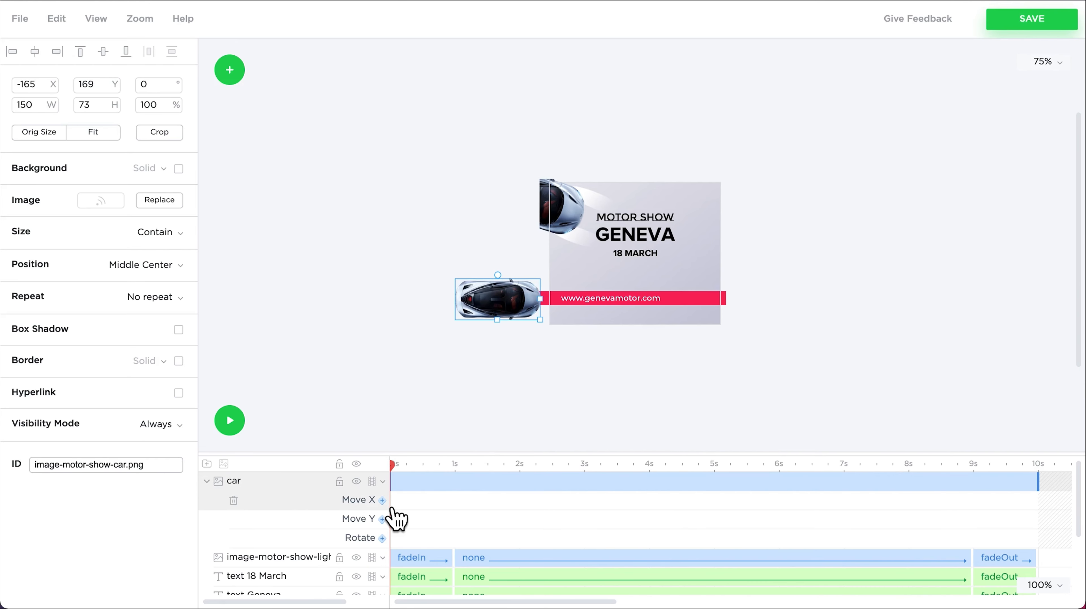
left_click(382, 500)
- Move the car to the banner's lower right at about X 155 and add a Move X keyframe at 1 s
left_click_drag(533, 312, 717, 311)
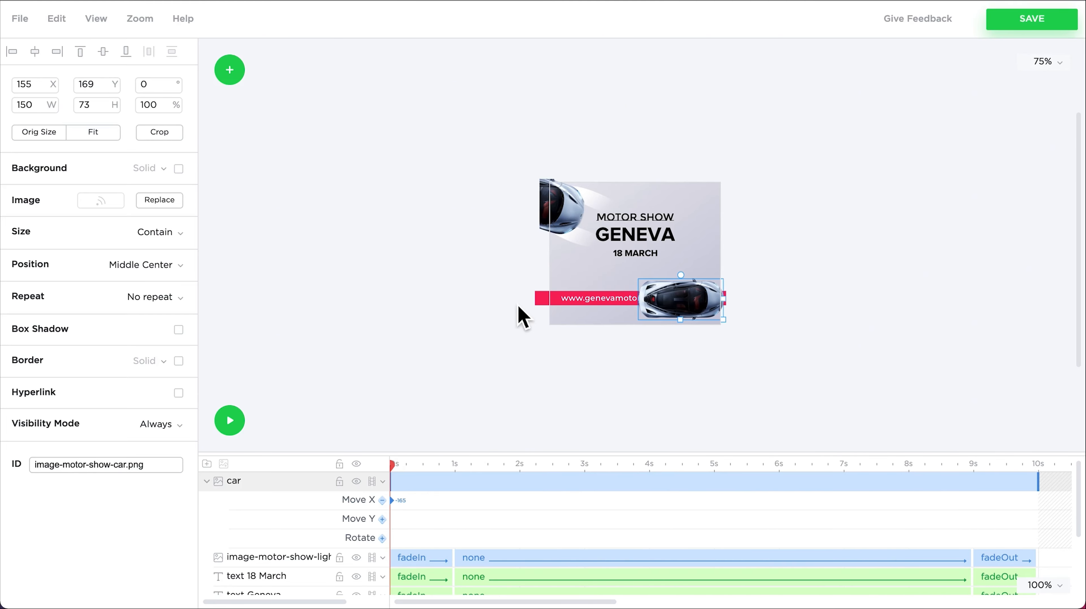
left_click_drag(397, 467, 461, 474)
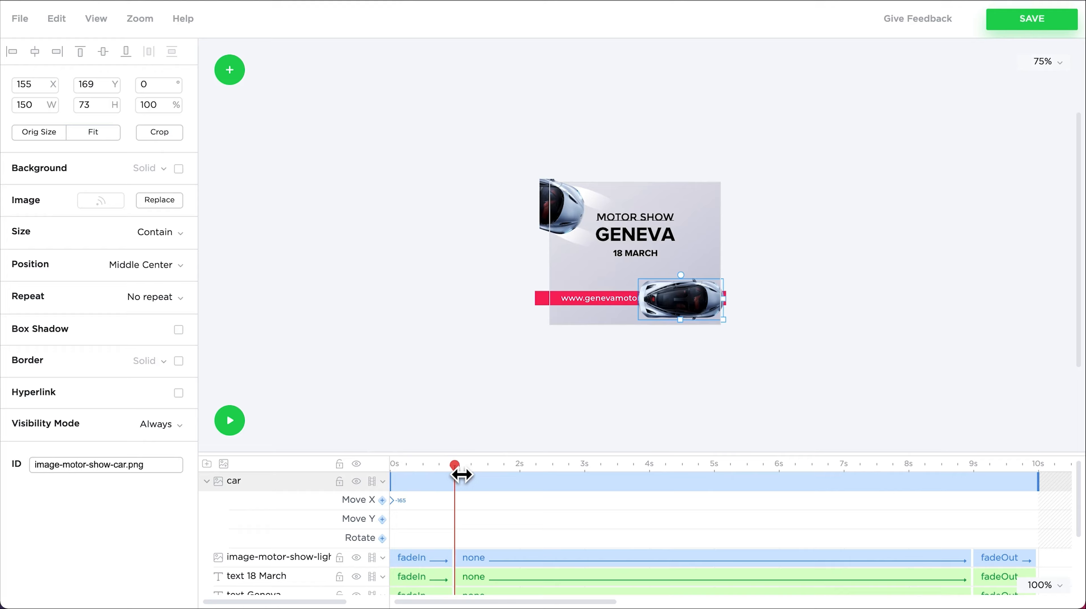
left_click(389, 506)
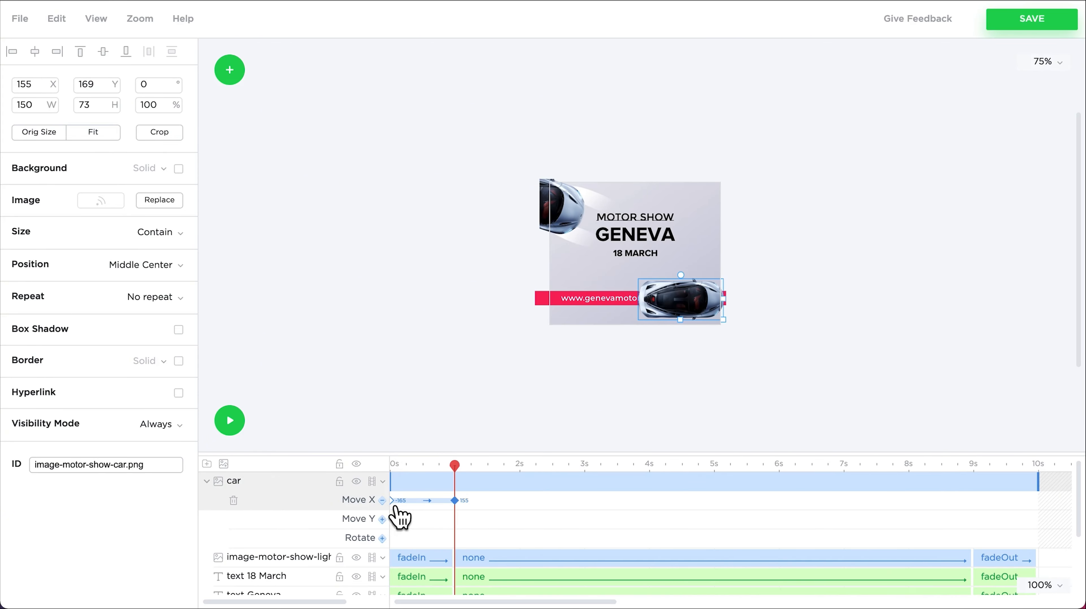
- Keyframe the car's Move Y at 1 s, and at 2.5 s with the car above the banner at about Y -161
mouse_move(461, 474)
left_mouse_down()
mouse_move(405, 475)
mouse_move(462, 475)
left_mouse_up()
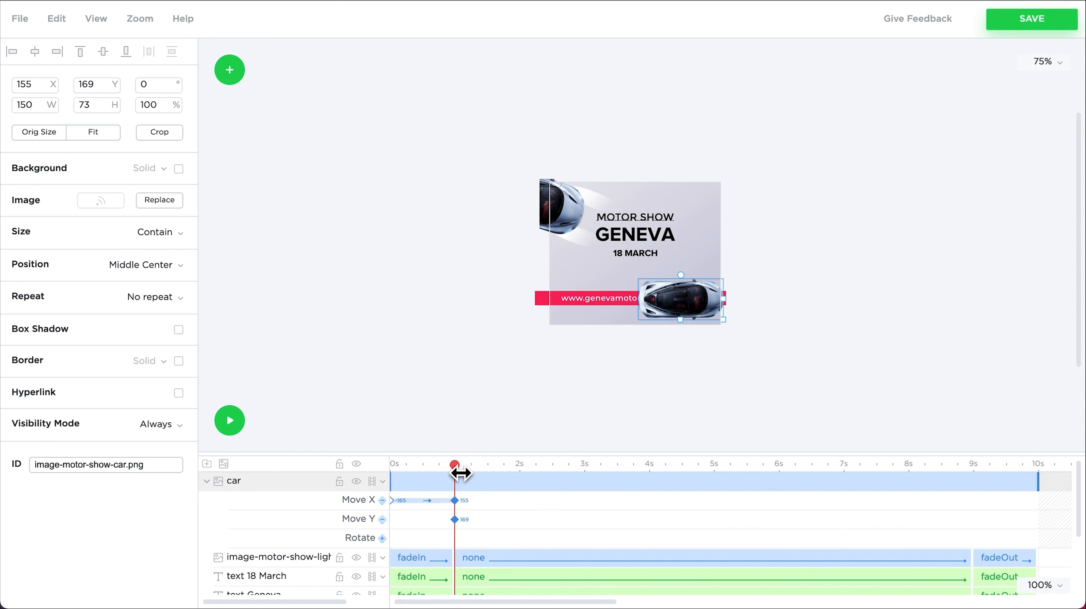
left_click_drag(463, 473, 563, 478)
left_click_drag(674, 303, 675, 113)
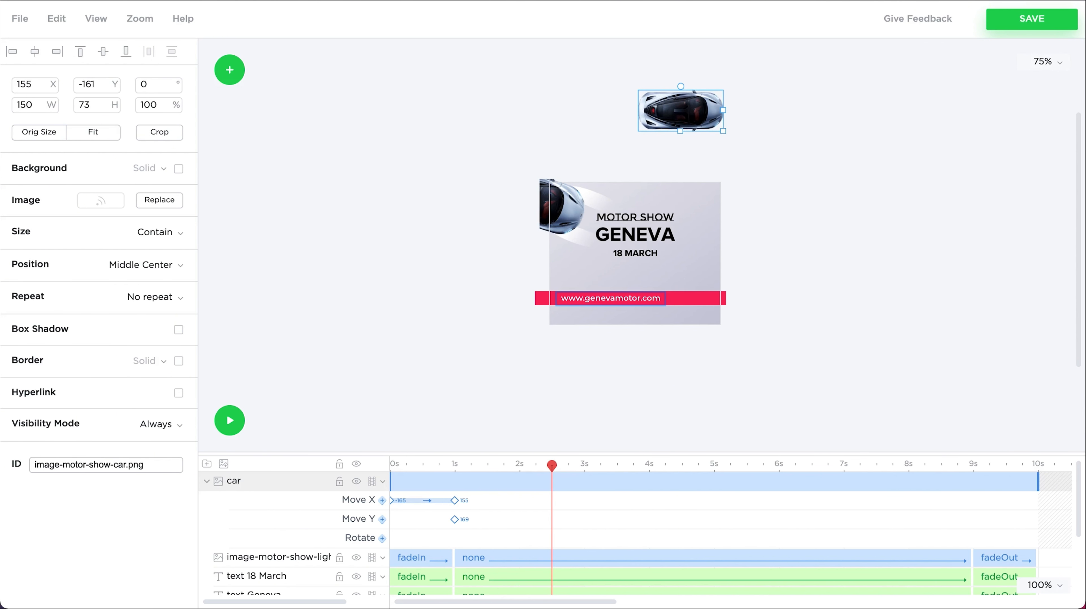
left_click(384, 520)
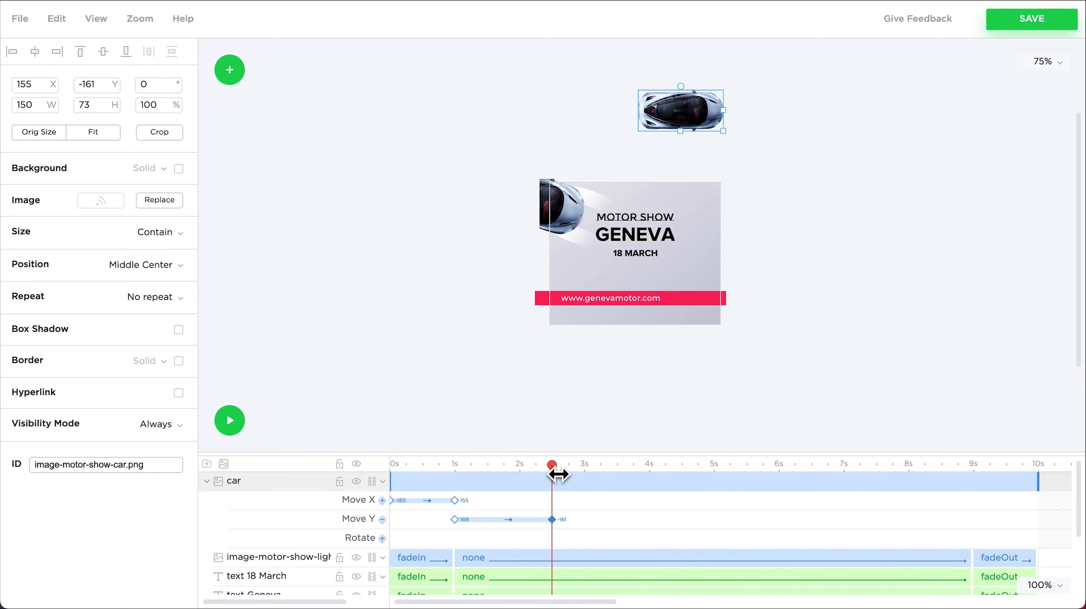
- Add Rotate keyframes for the car at 1 s and 2 s
left_click(551, 466)
left_click_drag(558, 474, 462, 486)
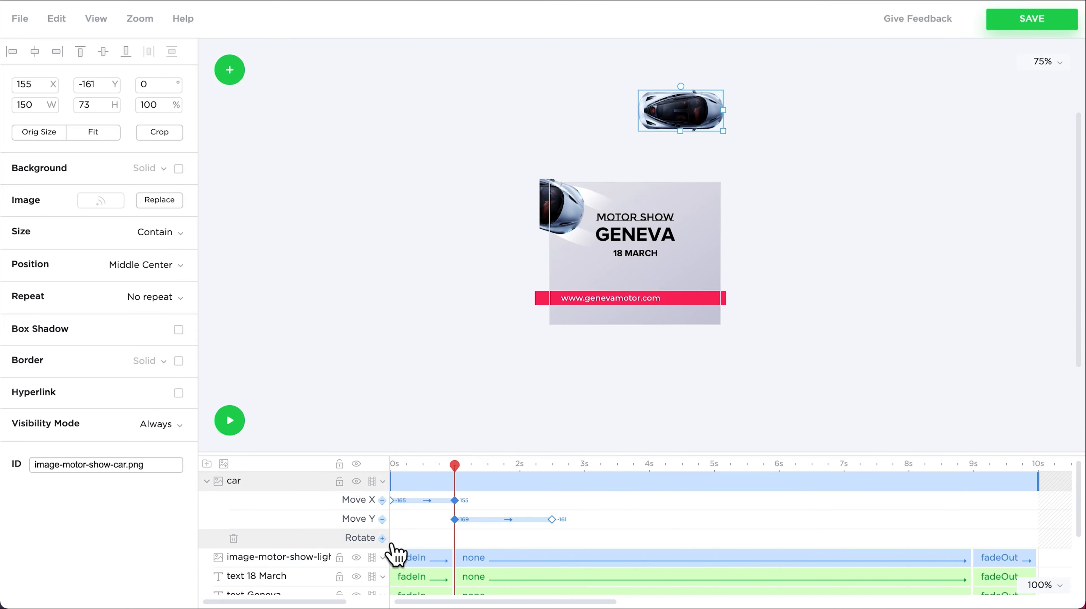
left_click(382, 537)
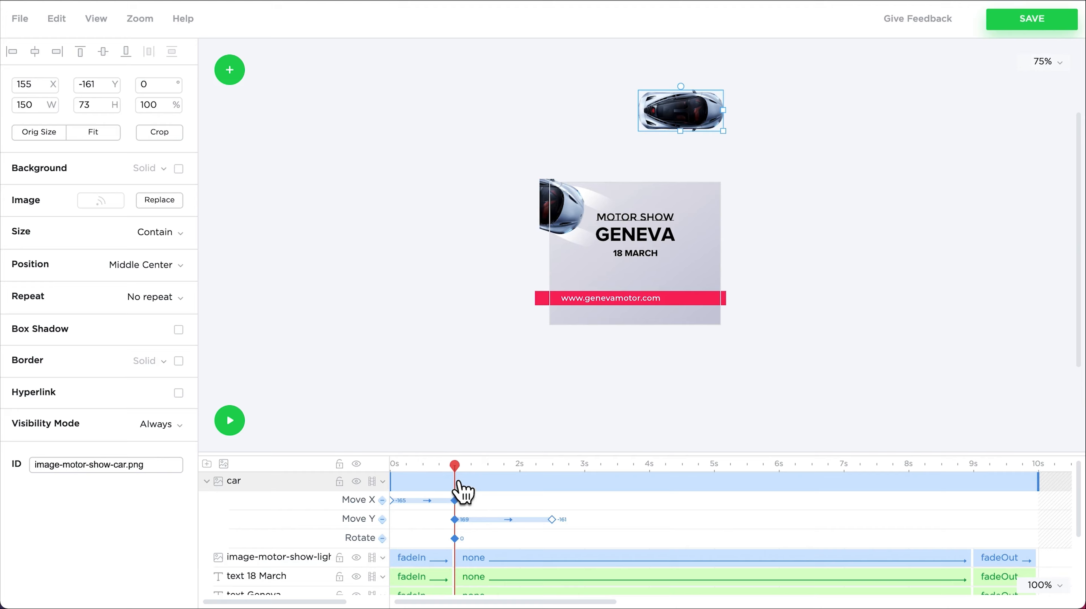
left_click_drag(461, 471, 525, 475)
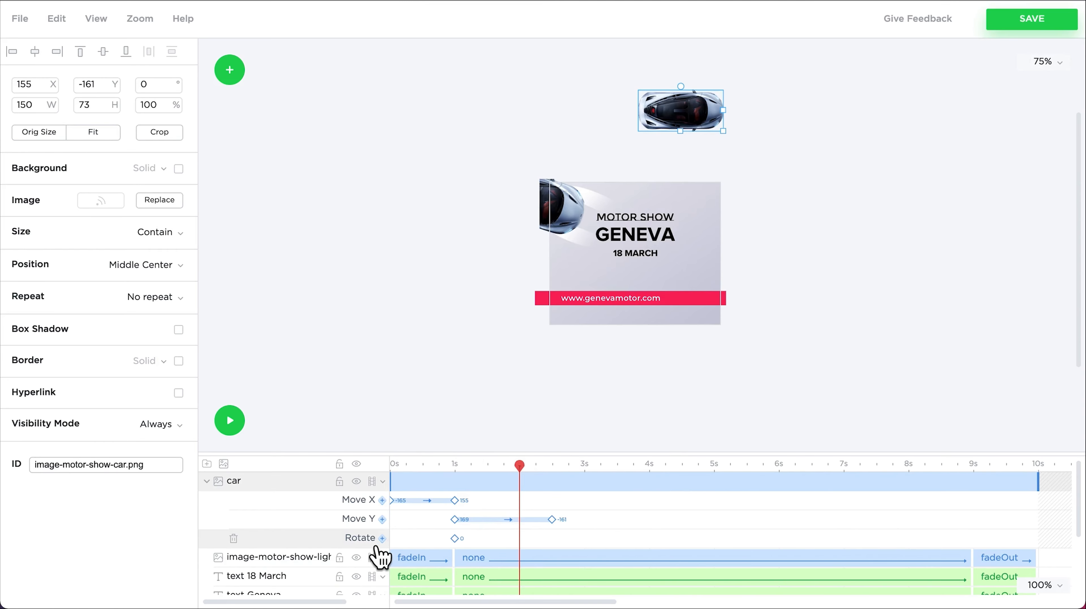
left_click(385, 540)
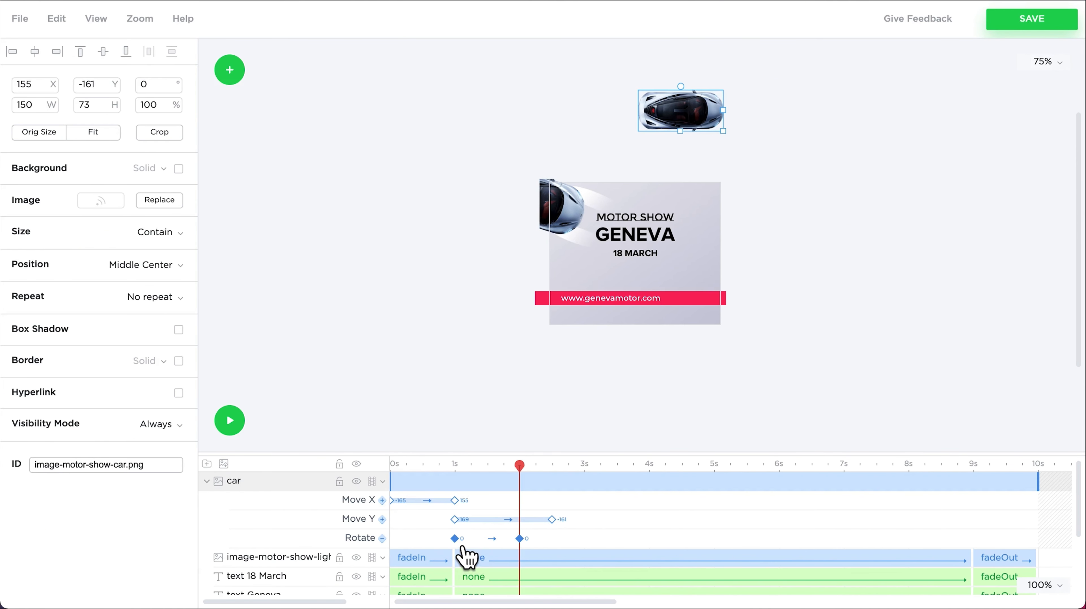
- Set the 2 s Rotate keyframe to -90° and its easing to Back EaseOut
left_click(525, 546)
left_click(524, 546)
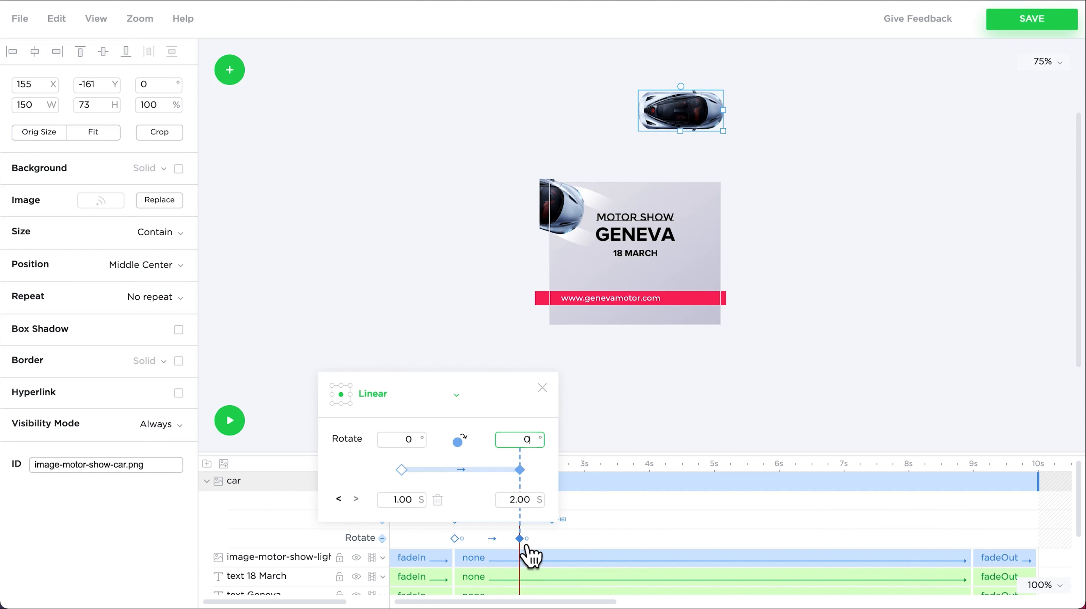
left_click(519, 442)
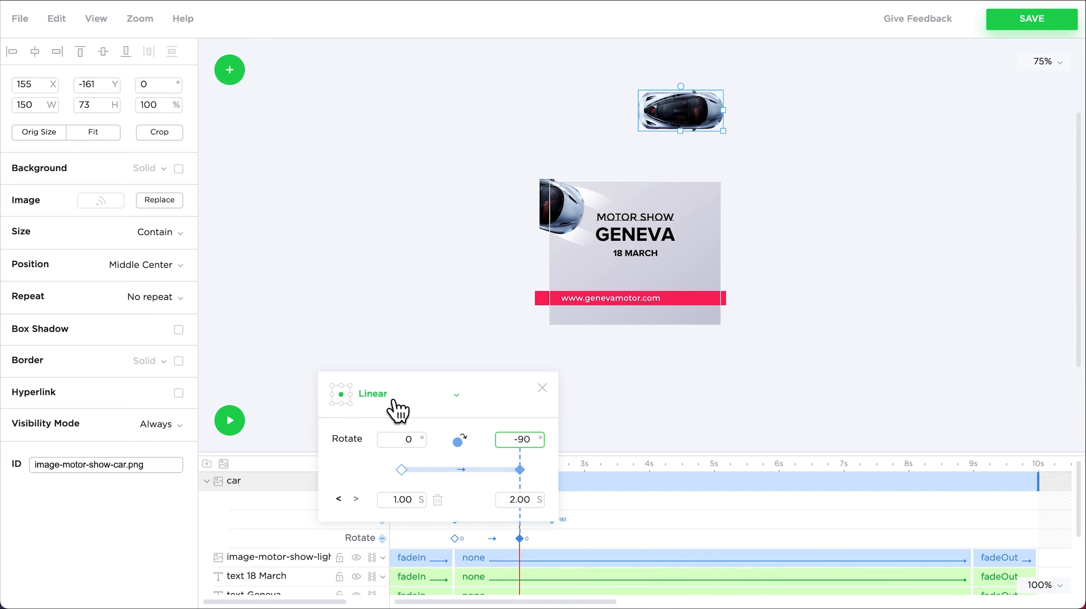
left_click(398, 410)
scroll(422, 337, "up", 5)
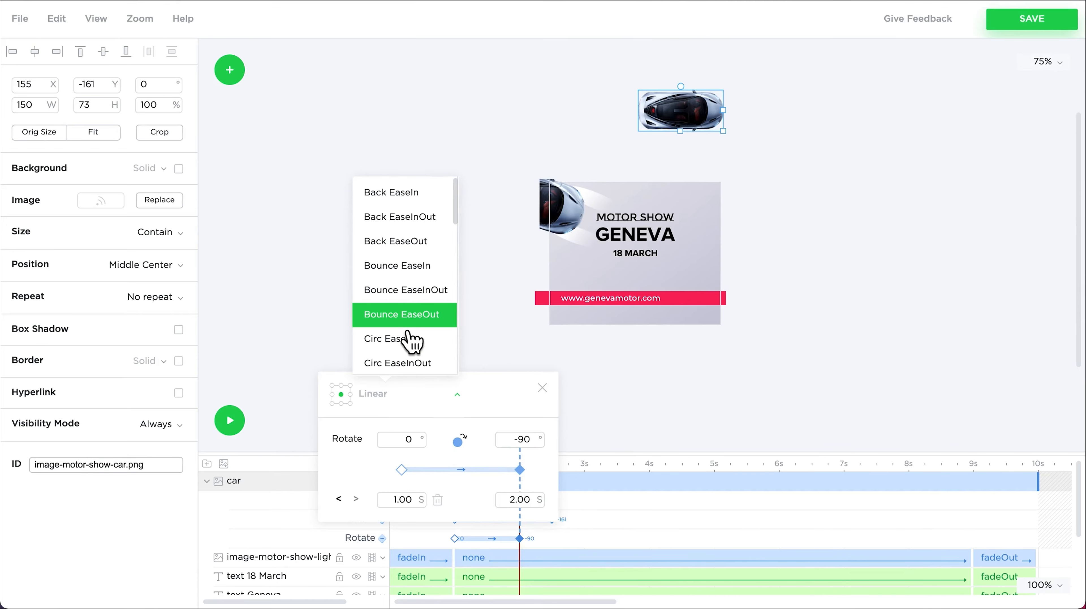
left_click(422, 249)
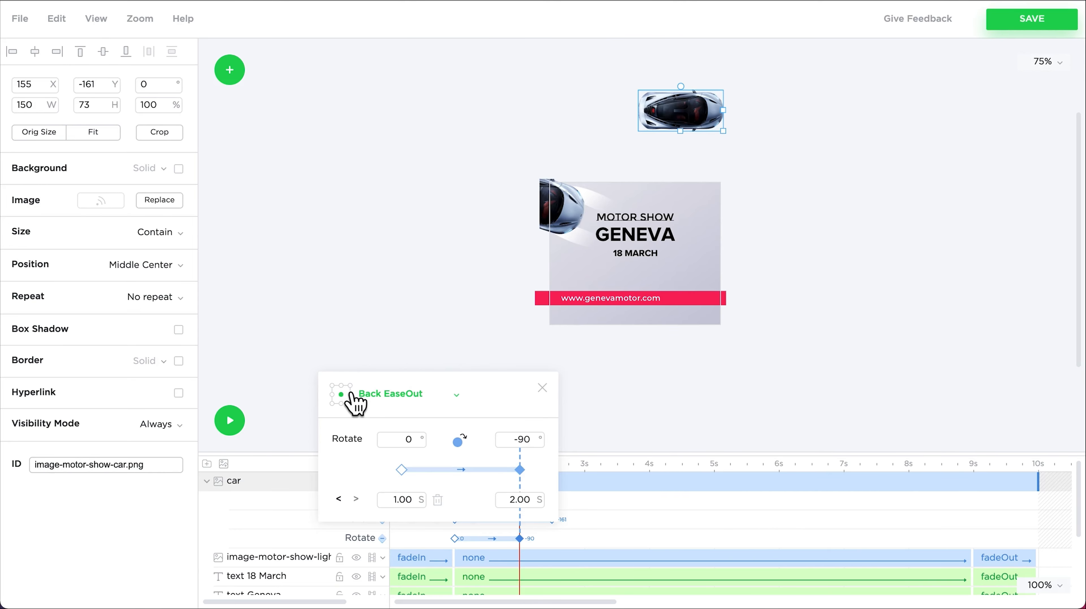
left_click(542, 388)
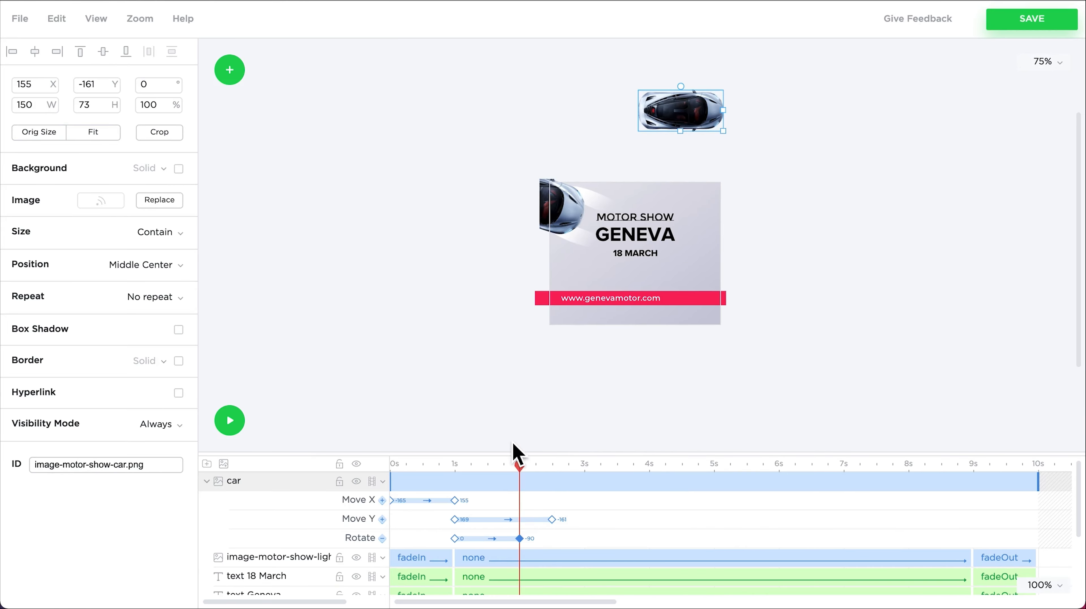
- Add an Opacity animation track to the car with a keyframe at 2.5 s
left_click_drag(519, 466, 560, 472)
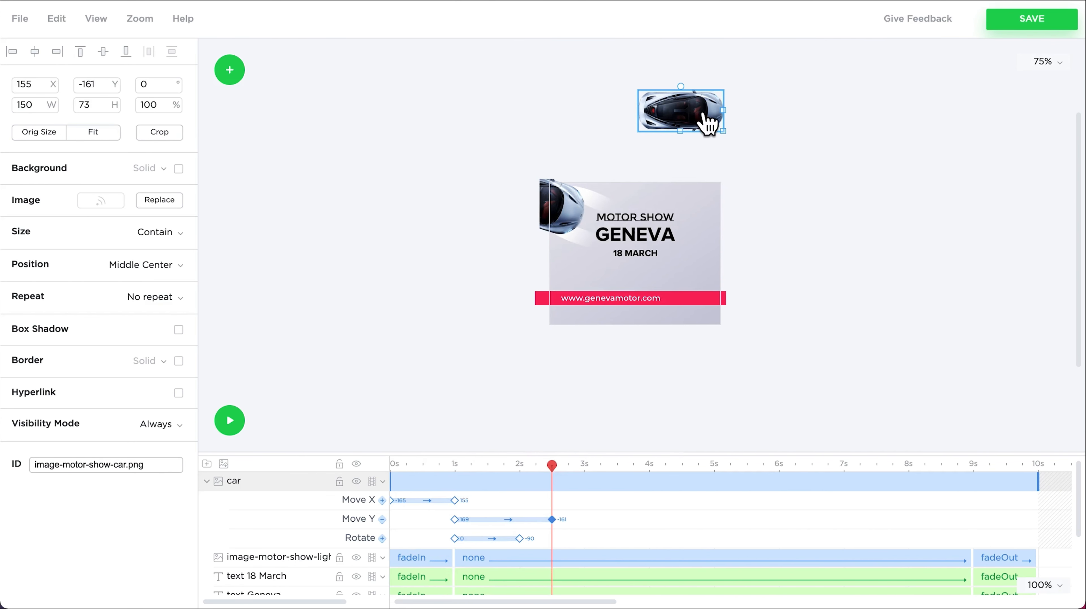
left_click(763, 360)
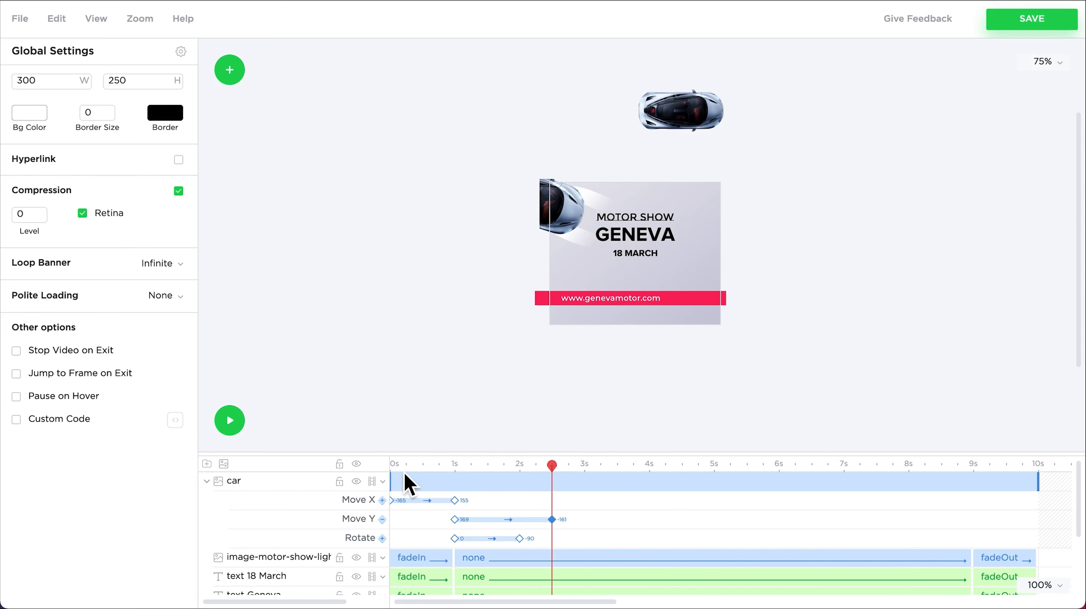
left_click(388, 485)
left_click(383, 481)
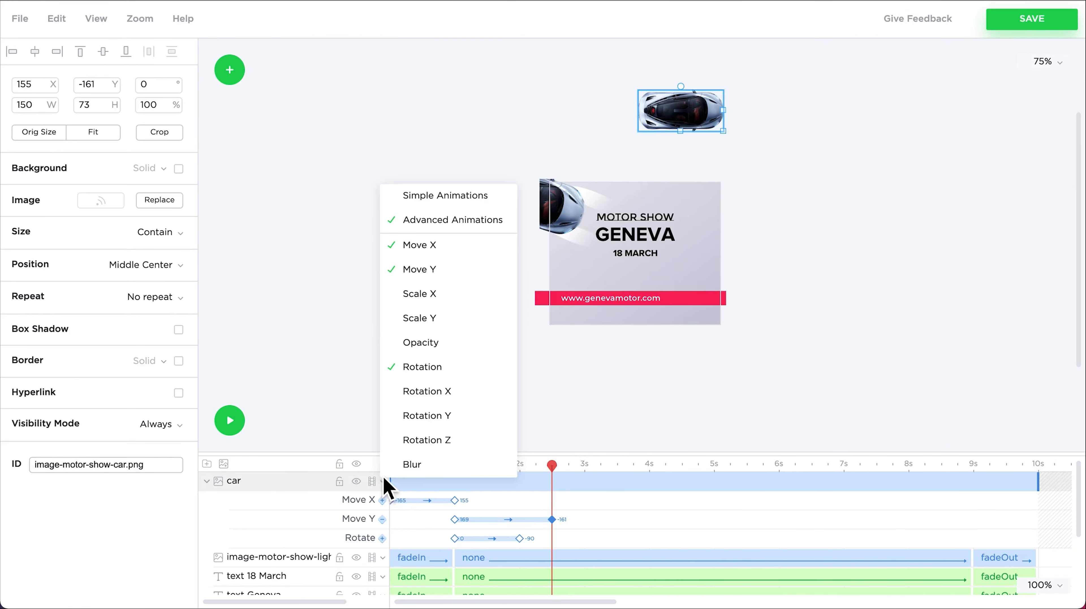
left_click(441, 346)
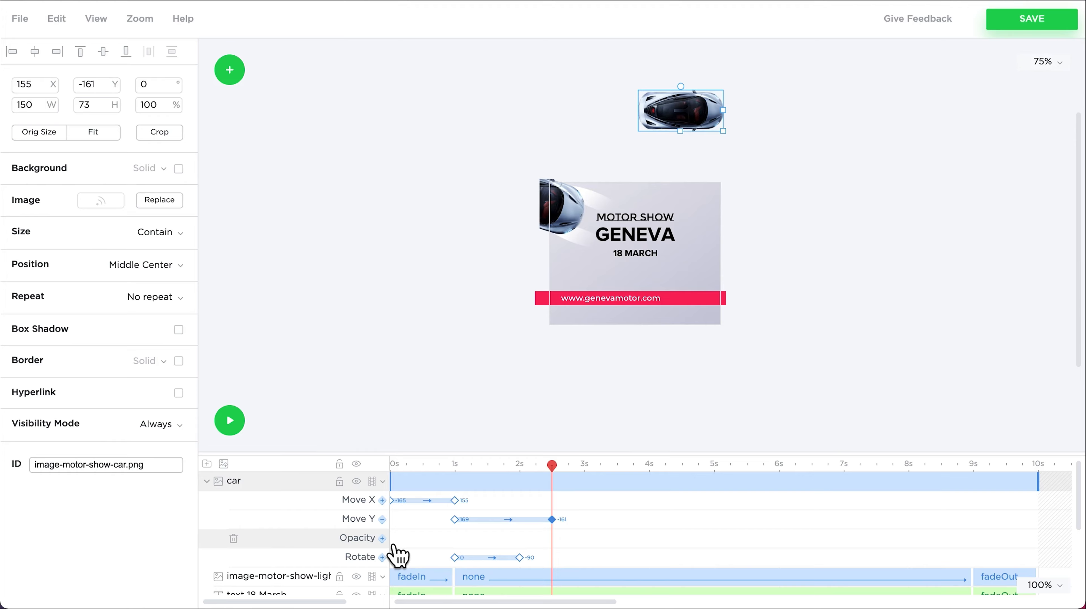
left_click(383, 538)
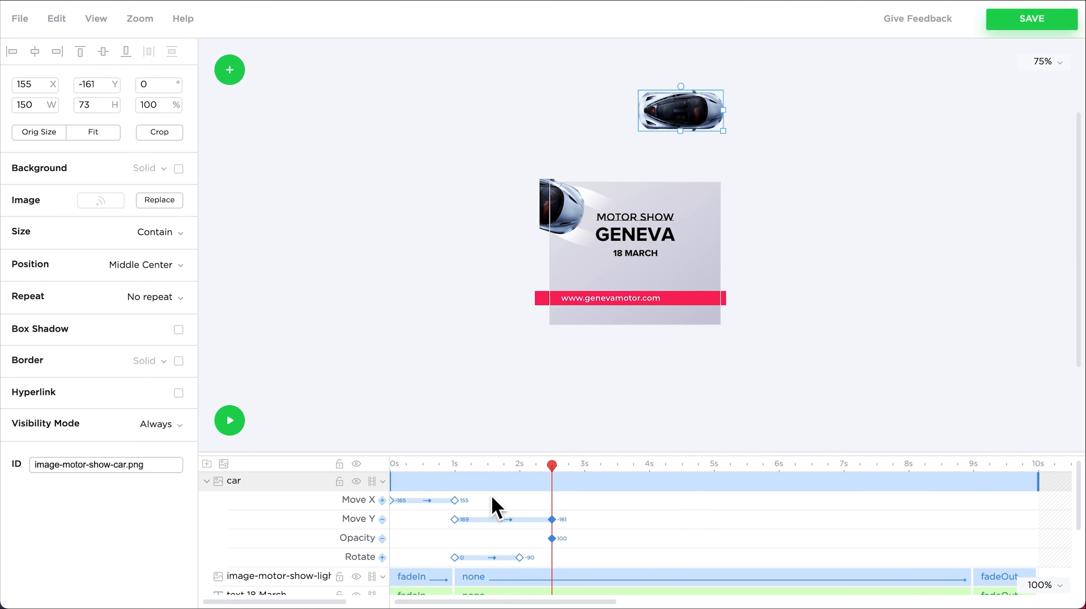
- Add a second Opacity keyframe for the car, with 0% opacity and a time of 2.55 s
left_click_drag(552, 469, 574, 470)
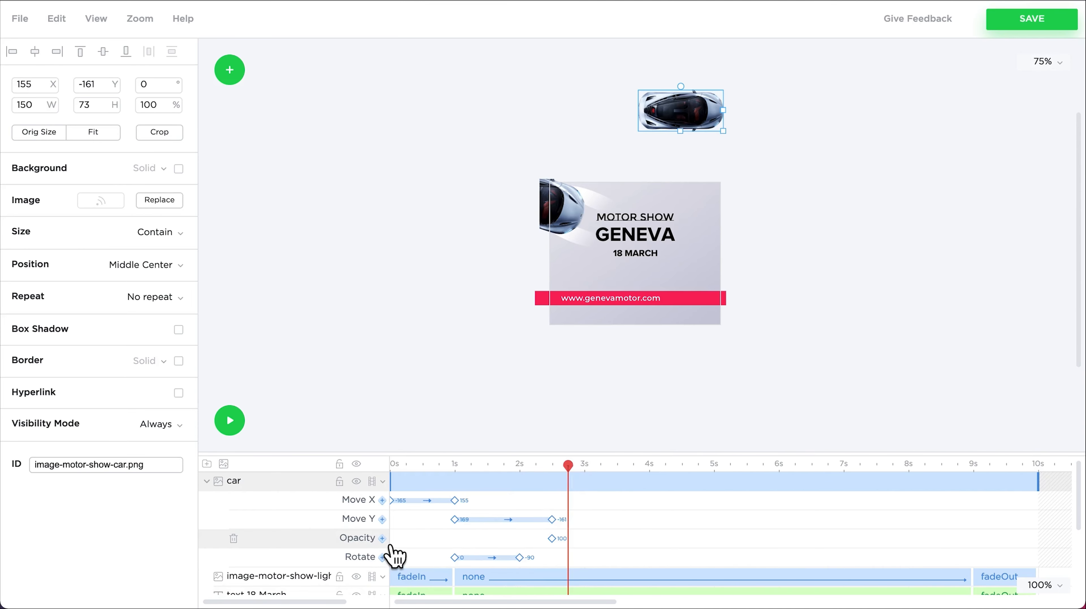
left_click(383, 539)
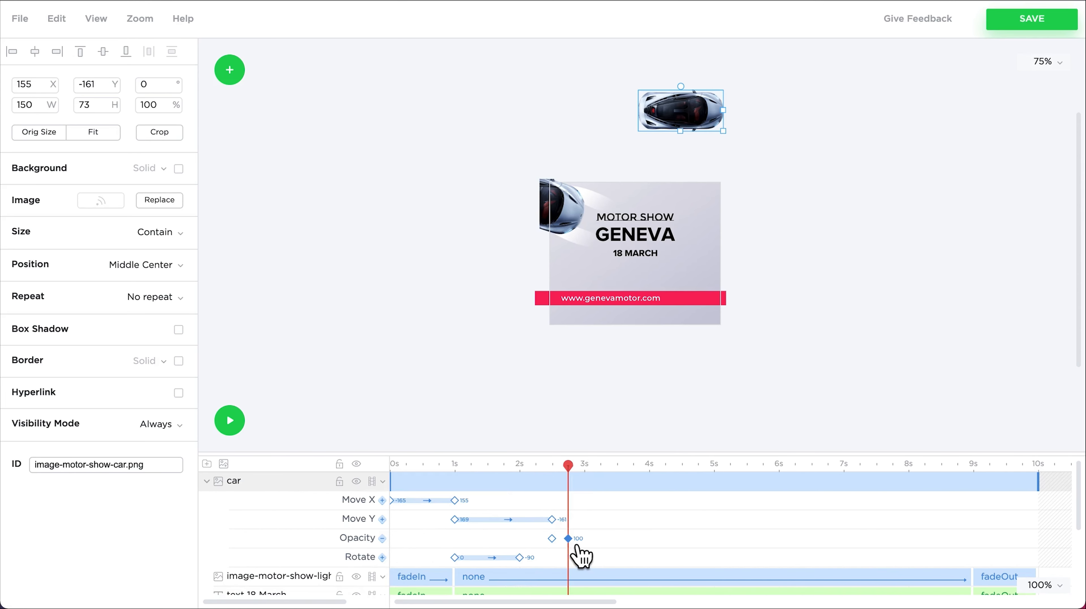
left_click(567, 538)
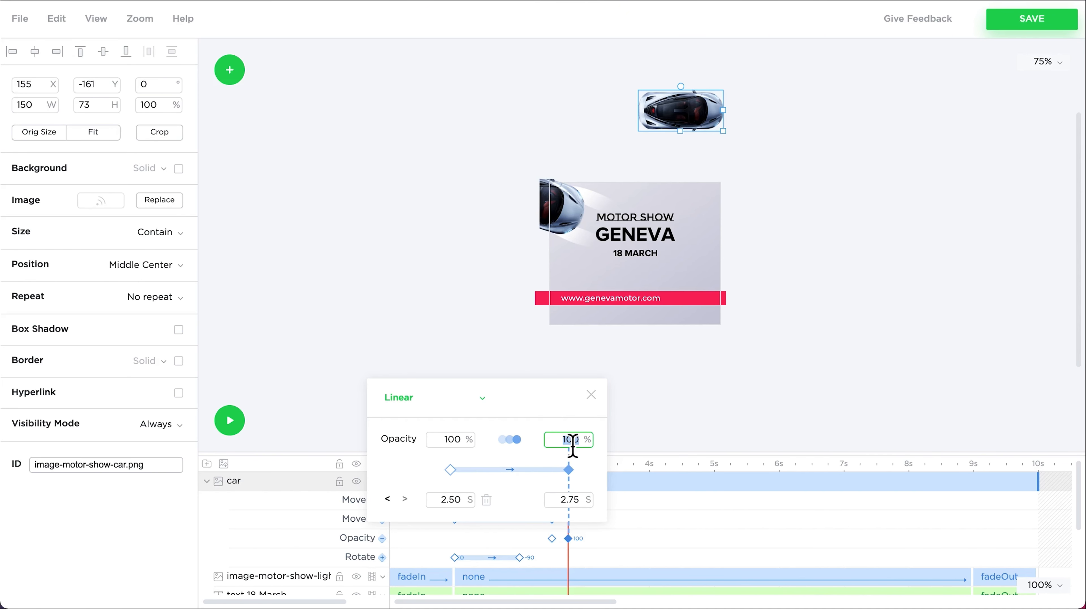
type("0")
left_click(572, 499)
key("BackSpace")
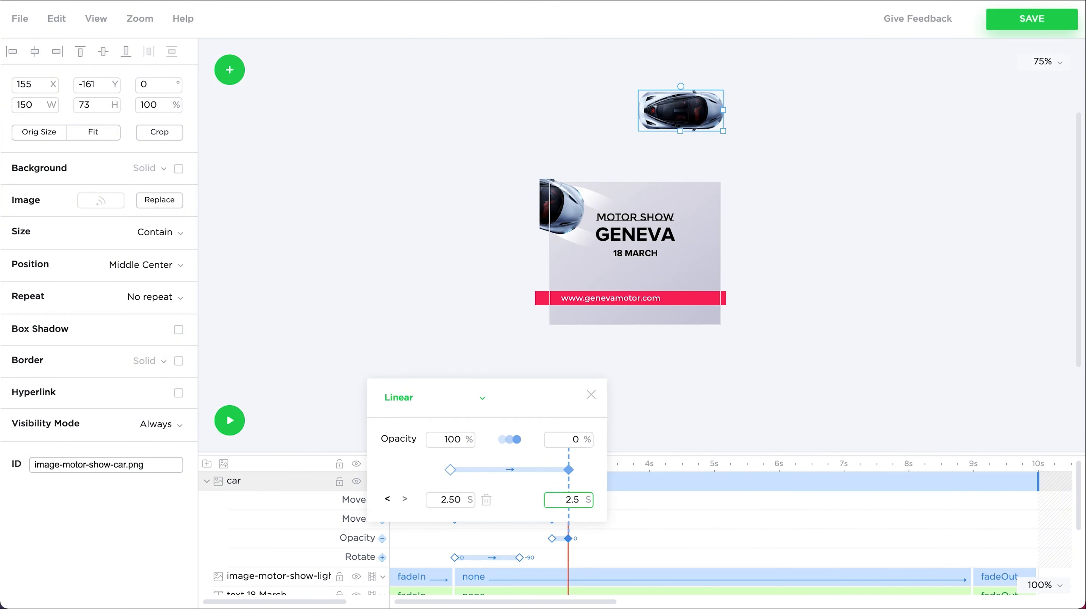
type("5")
key("Return")
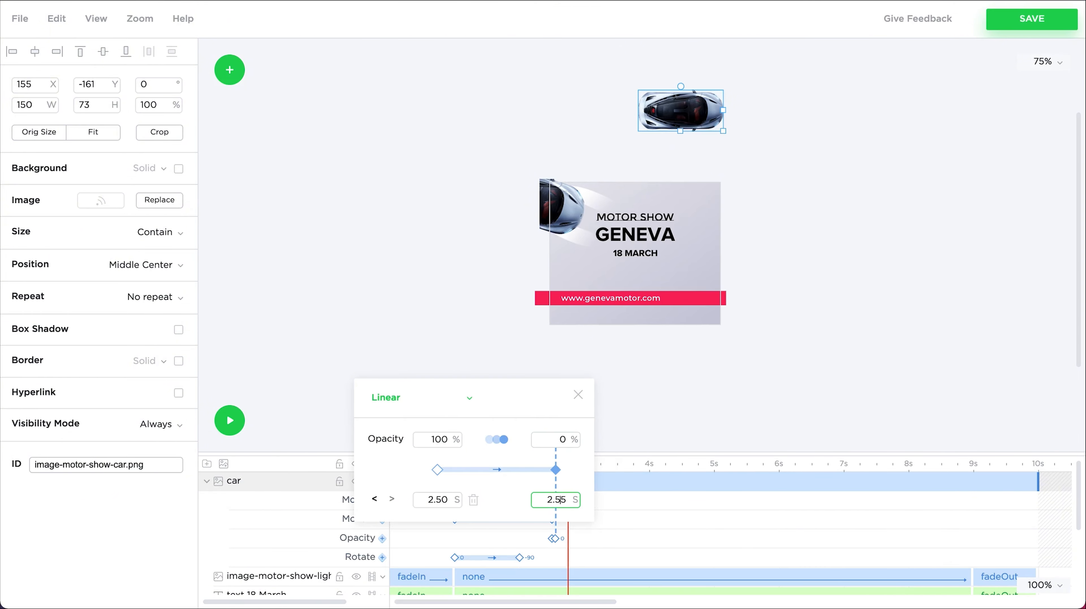
left_click(578, 394)
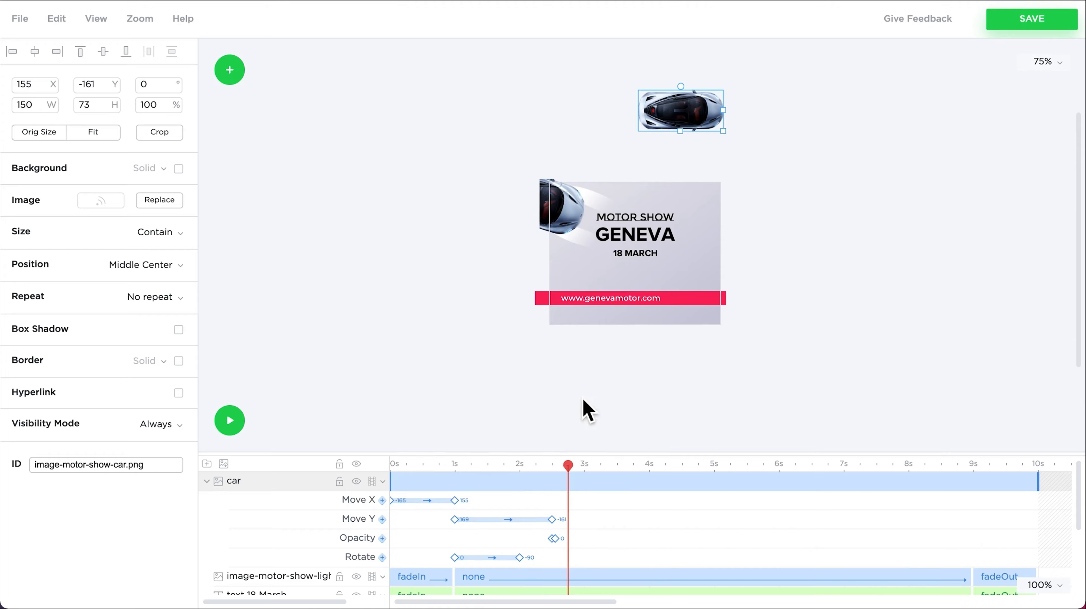
- Add a third Opacity keyframe for the car, with 0% opacity and a time of 2.60 s
left_click(383, 539)
left_click(569, 540)
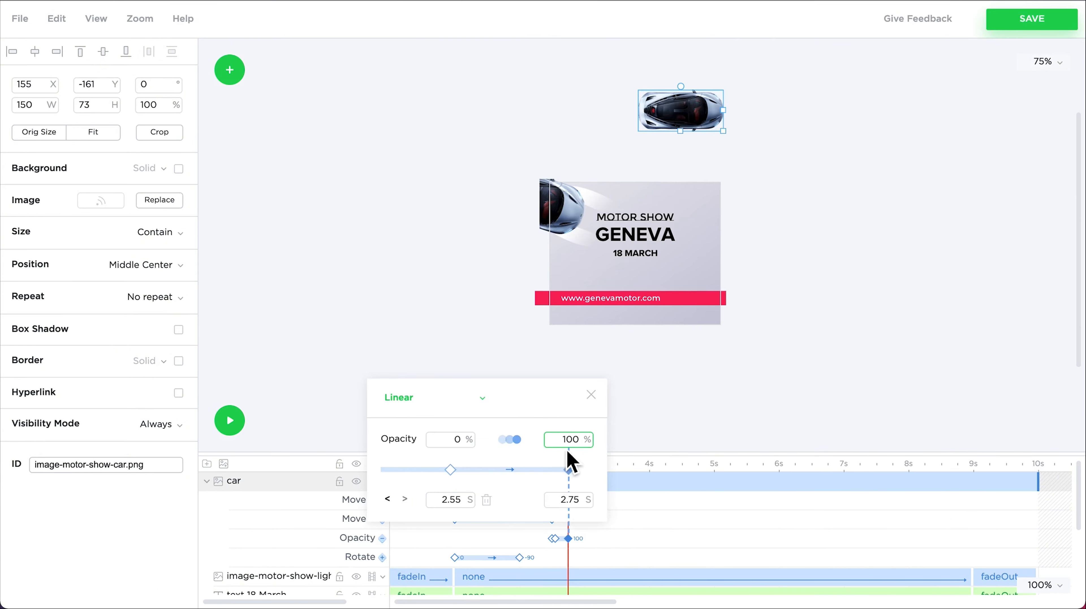
double_click(571, 442)
double_click(585, 507)
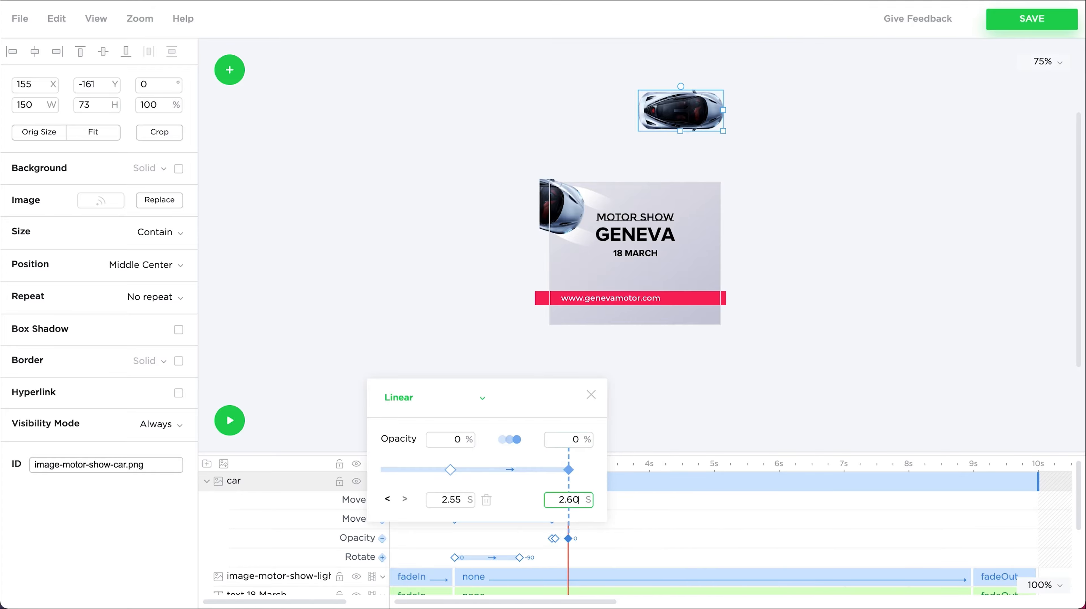
left_click(591, 394)
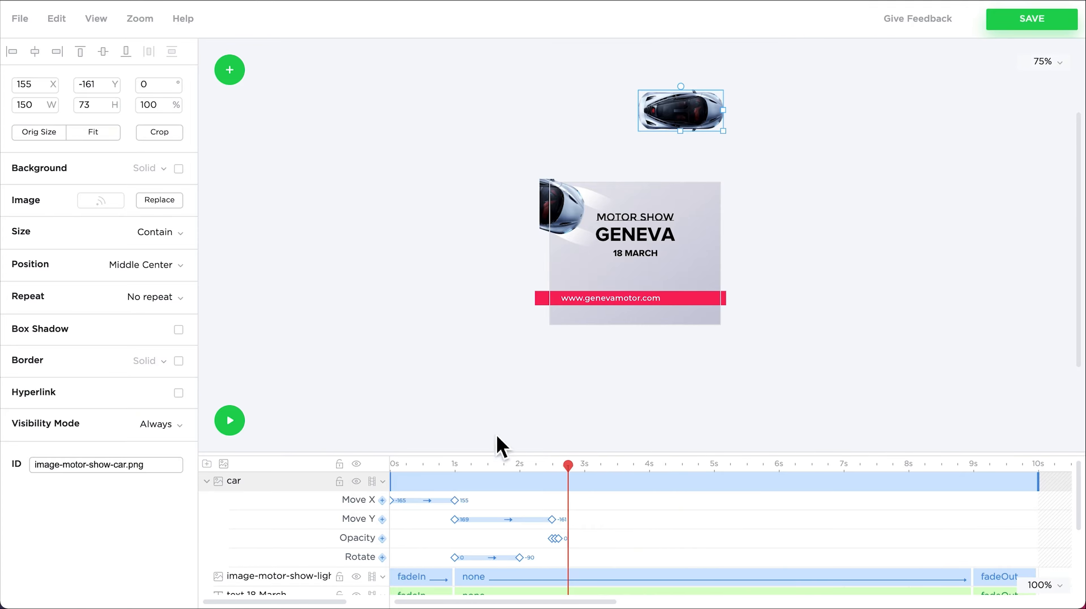
- Add a fourth Opacity keyframe for the car, with 100% opacity and a time of 2.65 s
left_click(382, 539)
left_click(568, 539)
left_click_drag(568, 499, 584, 500)
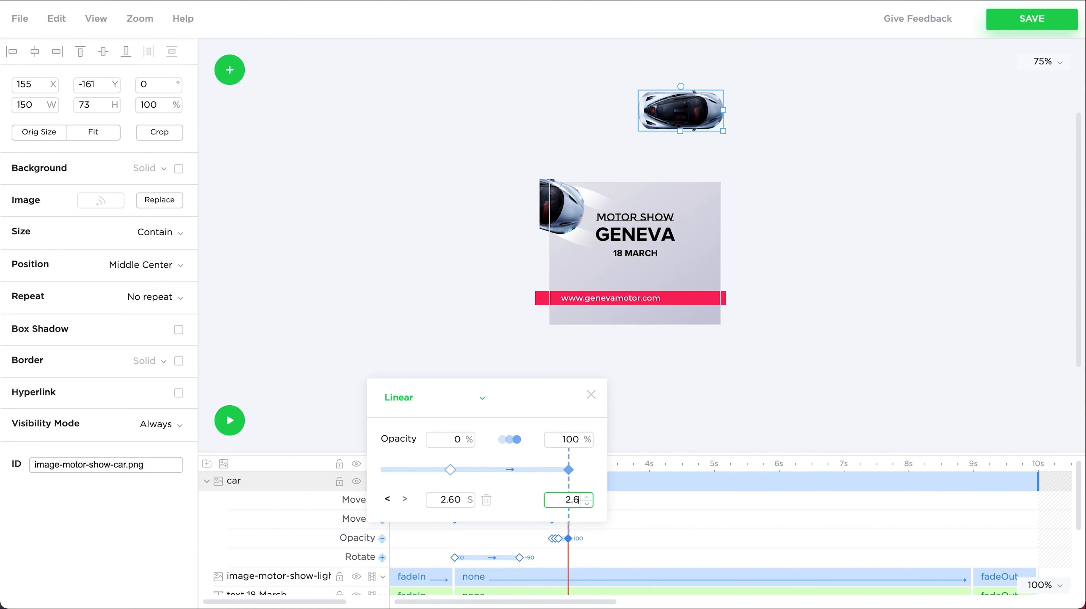
type("65")
left_click(591, 395)
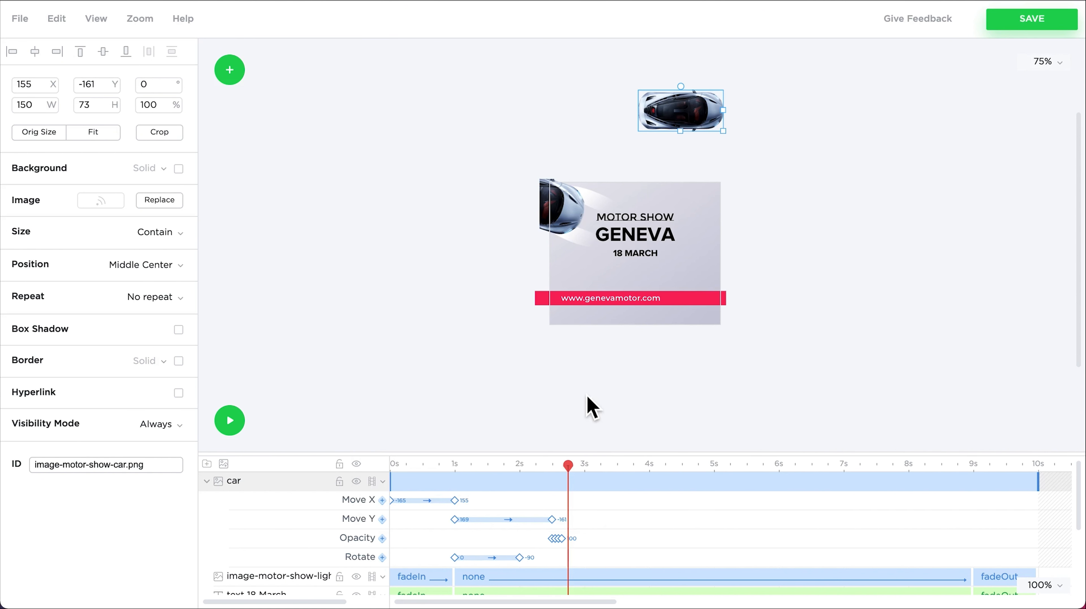
- Set the timeline zoom to 300% and add a Move Y keyframe of -161 for the car, aligned with the 2.55 s Opacity keyframe
left_click(593, 409)
left_click(1045, 585)
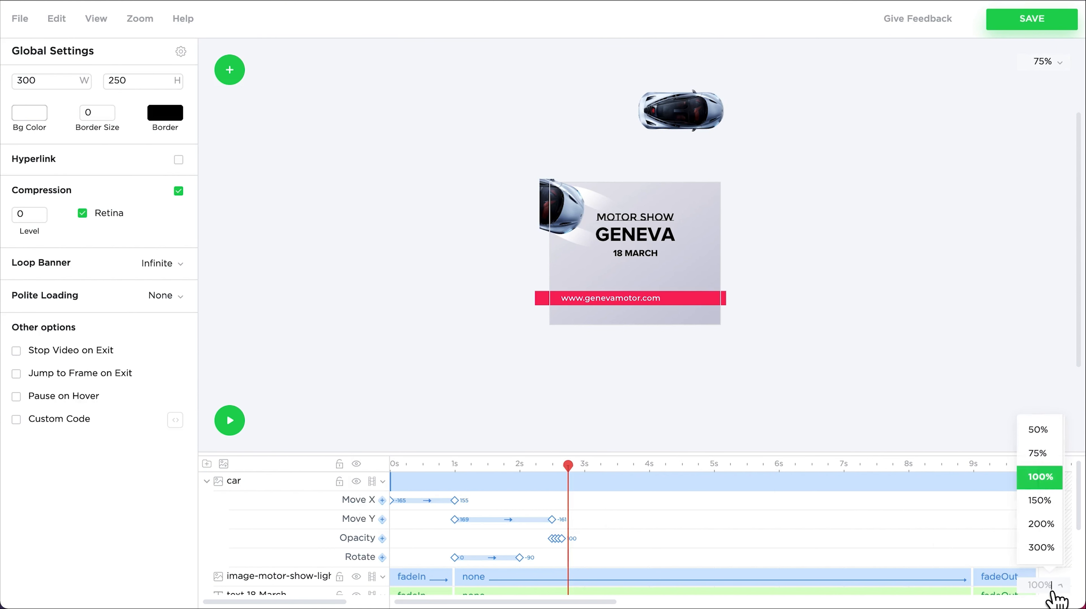
left_click(1051, 555)
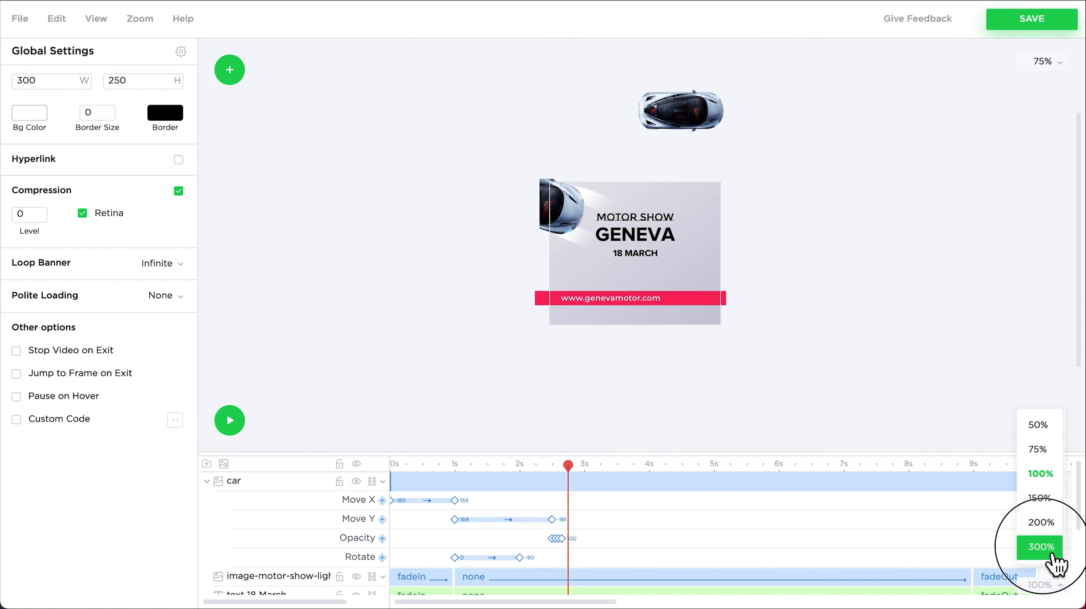
scroll(887, 575, "down", 1)
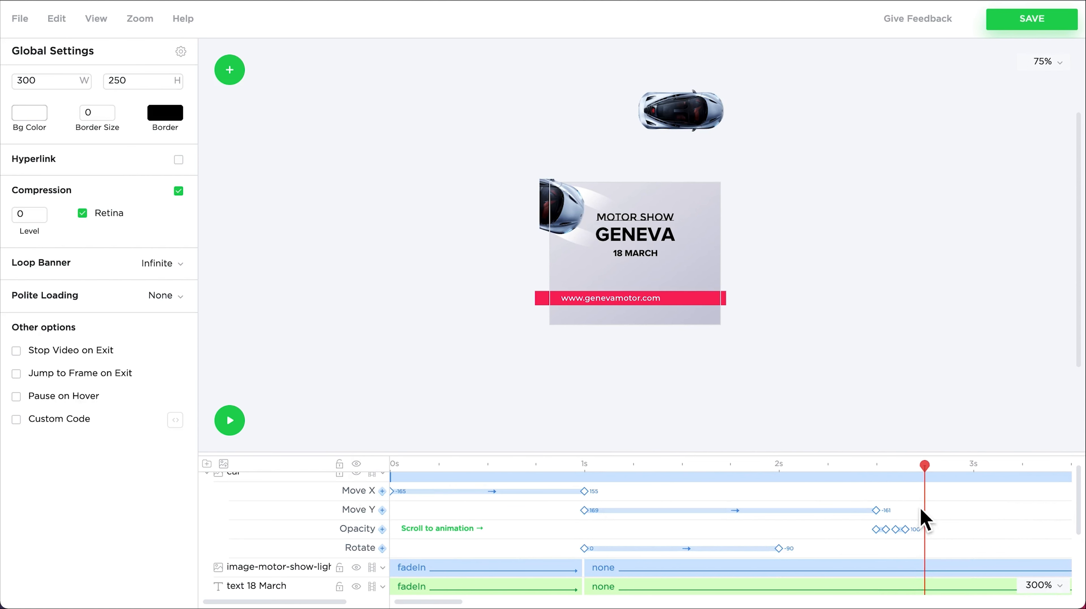
left_click_drag(937, 470, 882, 485)
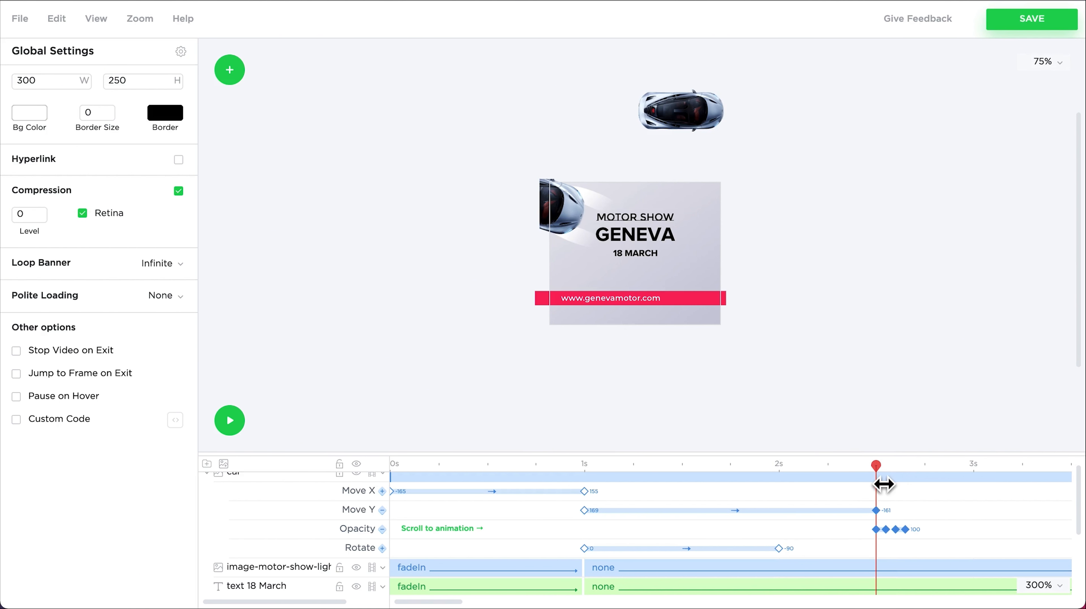
left_click(886, 512)
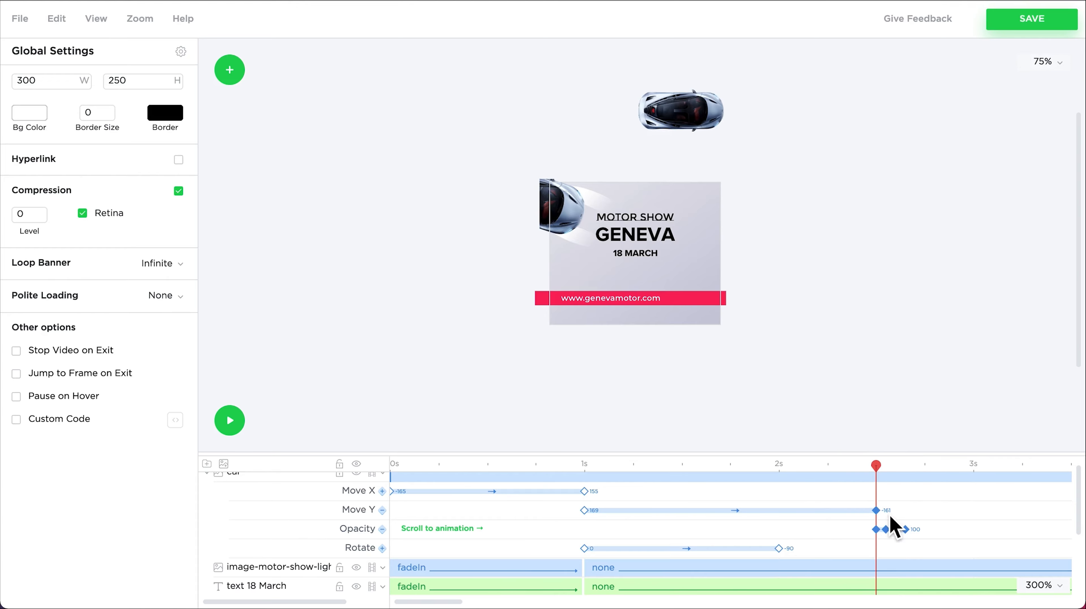
- Move the car straight down below the banner to Y 379 and add Move Y keyframes aligned with the 2.60 s and 2.65 s Opacity keyframes
left_click(705, 126)
key("shift+Down")
key("shift+Down")
key("shift+Down")
key("shift+Down")
key("shift+Down")
key("shift+Down")
key("shift+Down")
key("shift+Down")
key("shift+Down")
key("shift+Down")
key("shift+Down")
key("shift+Down")
key("shift+Down")
key("shift+Down")
key("shift+Down")
key("shift+Down")
key("shift+Down")
key("shift+Down")
key("shift+Down")
key("shift+Down")
key("shift+Down")
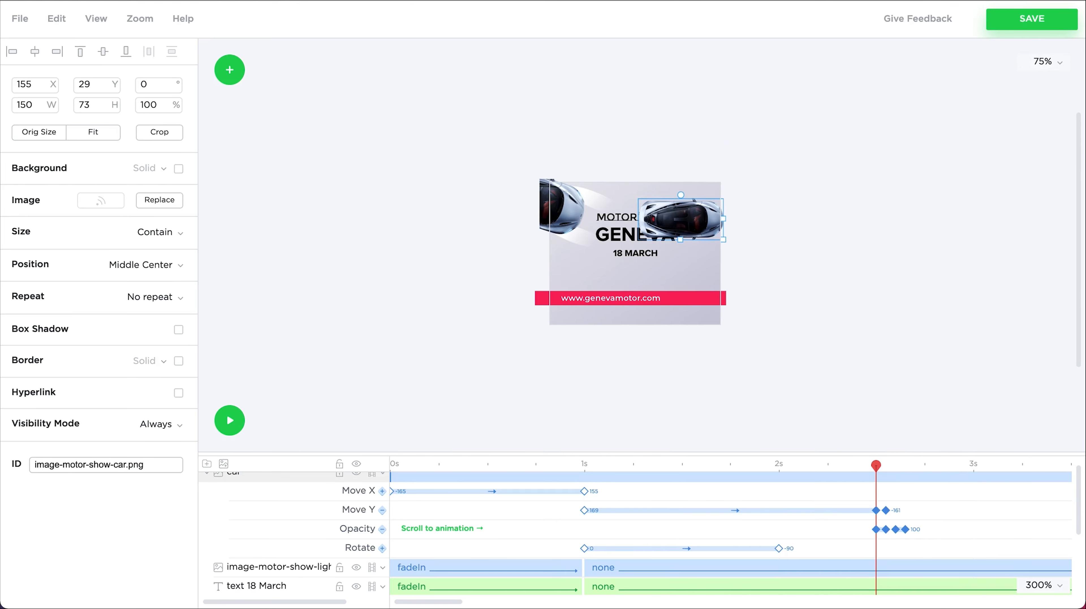
left_click(900, 514)
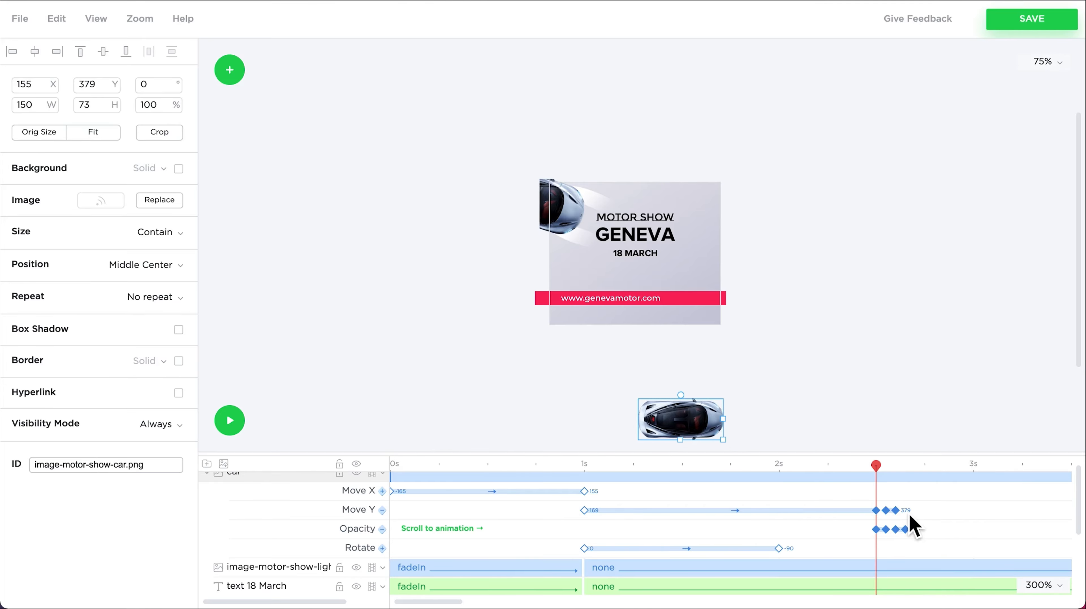
left_click(908, 515)
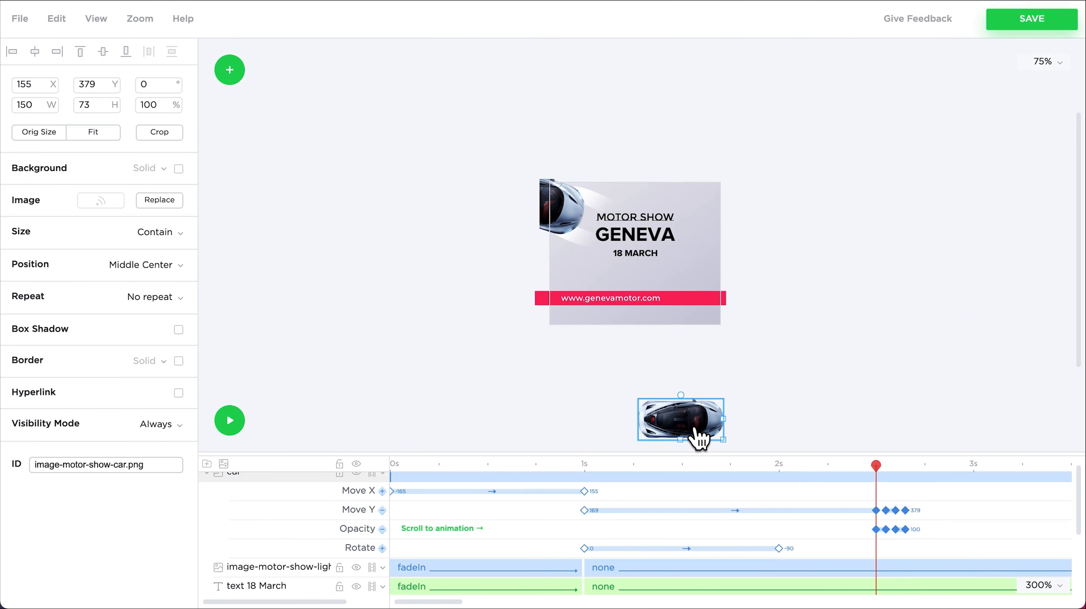
- Move the car up to Y 239 at the banner's lower edge and add a Move Y keyframe at 3 s
left_click_drag(696, 439, 695, 359)
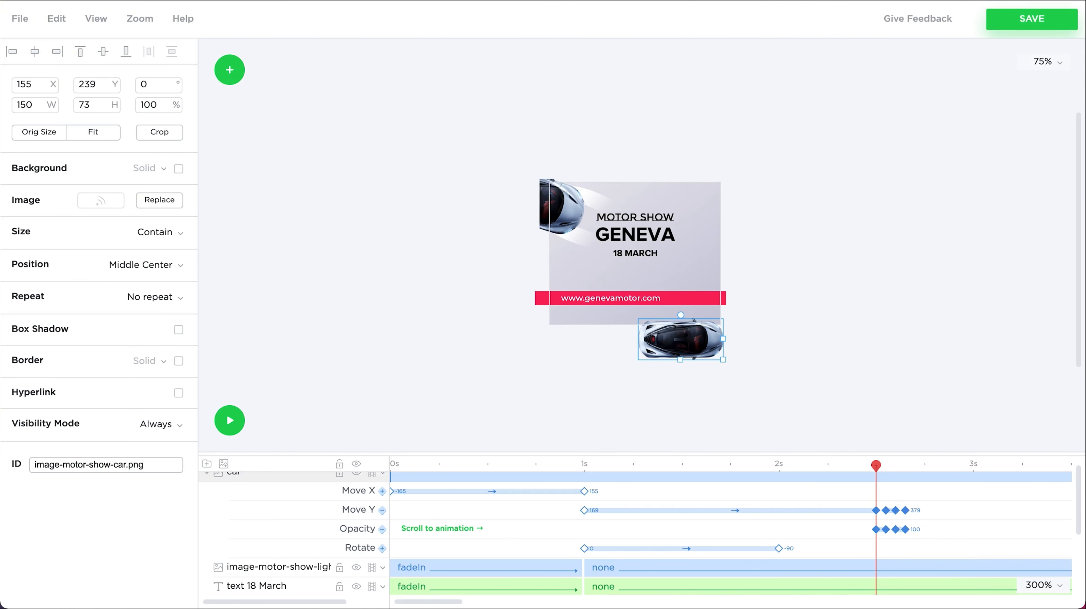
left_click_drag(887, 476, 982, 485)
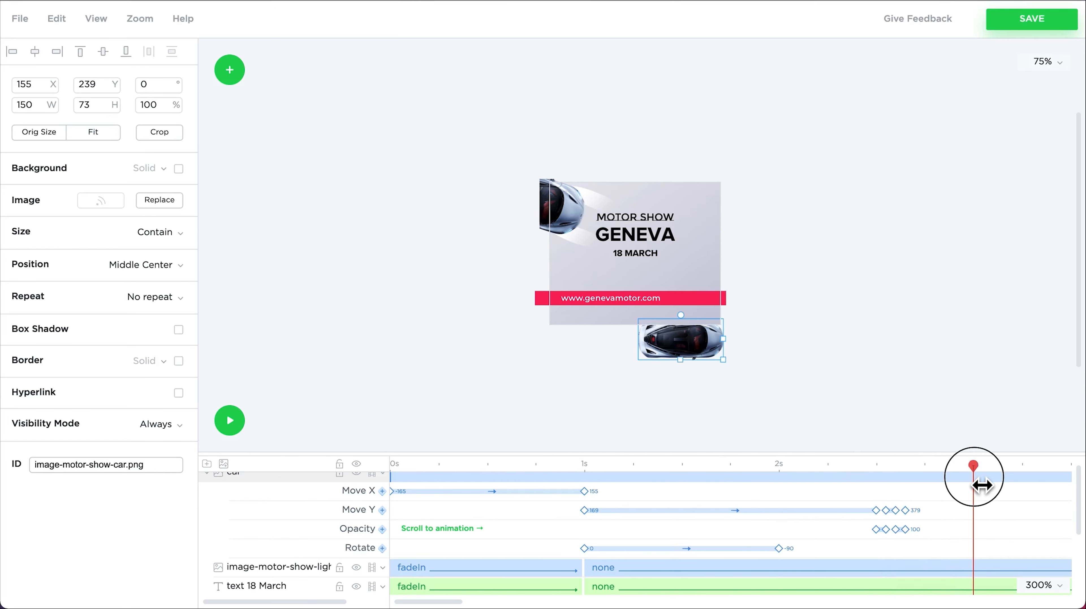
left_click(382, 510)
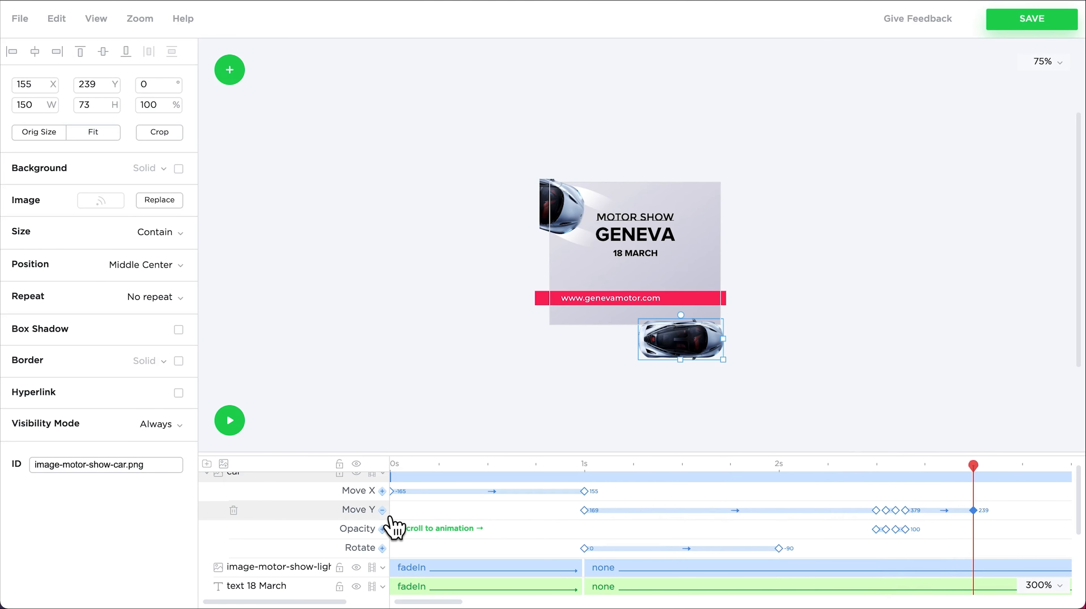
mouse_move(970, 467)
left_mouse_down()
mouse_move(418, 468)
mouse_move(999, 468)
mouse_move(980, 468)
left_mouse_up()
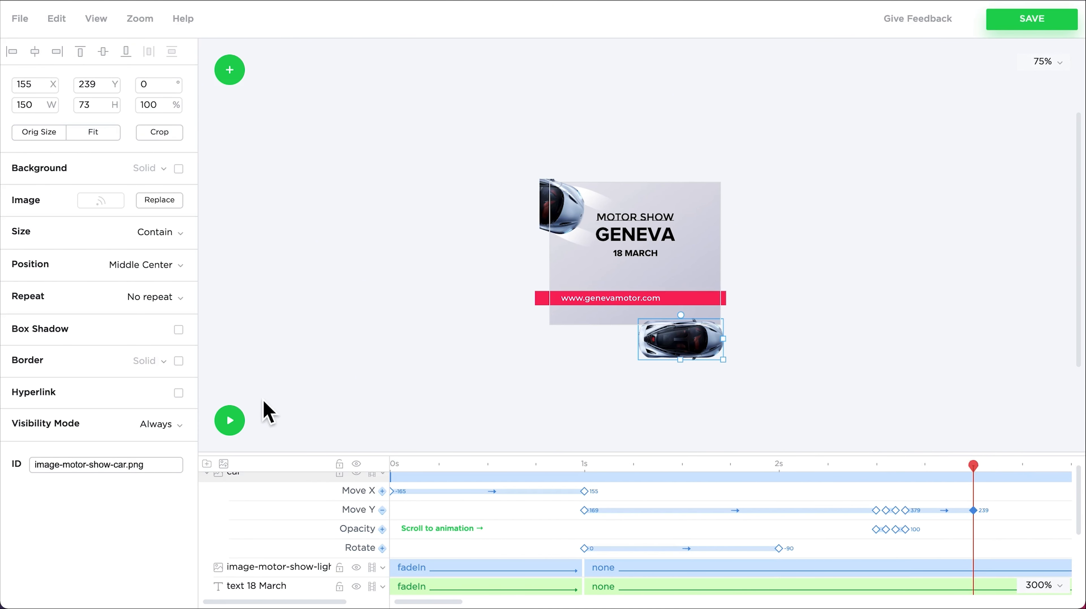
- Preview the banner animation, replay it from the start, and close the preview
left_click(230, 422)
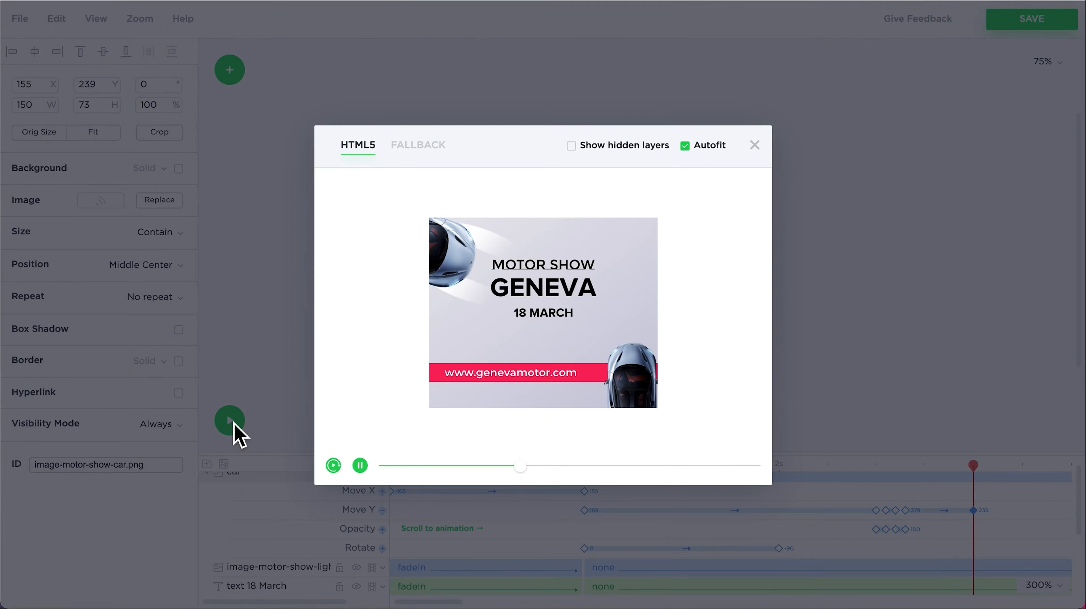
left_click(344, 467)
left_click(754, 145)
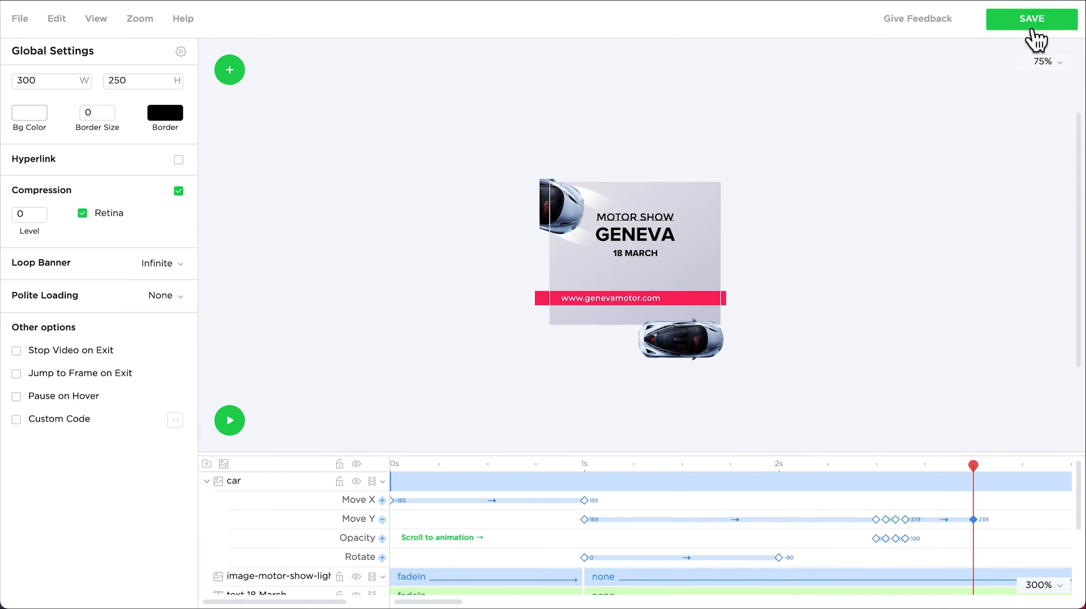